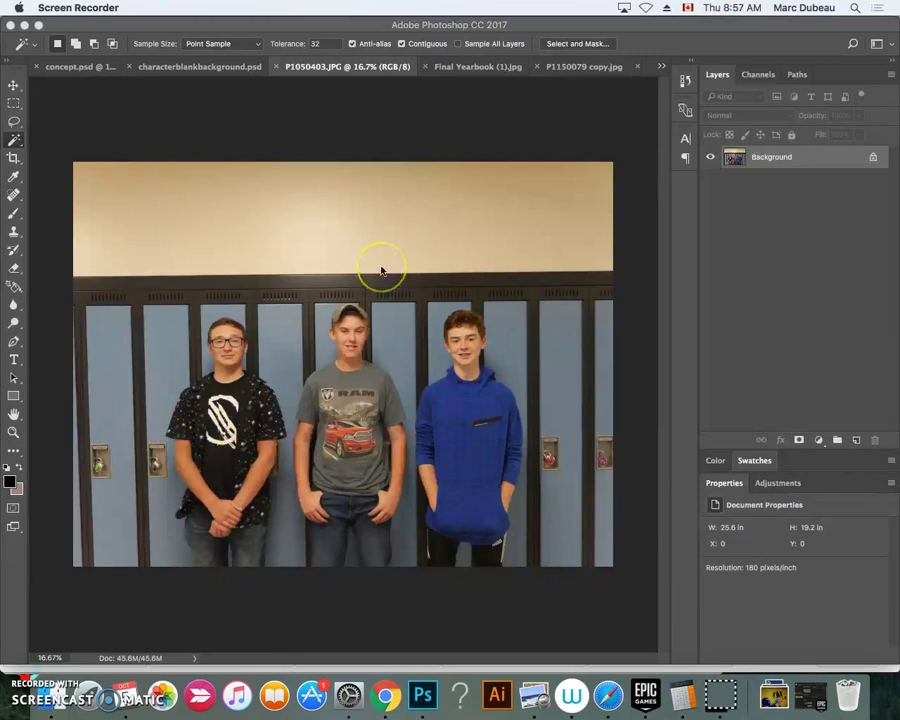
# Bring Photoshop to the front and show the Adjustments panel from the Window menu
pyautogui.click(417, 297)
pyautogui.click(417, 297)
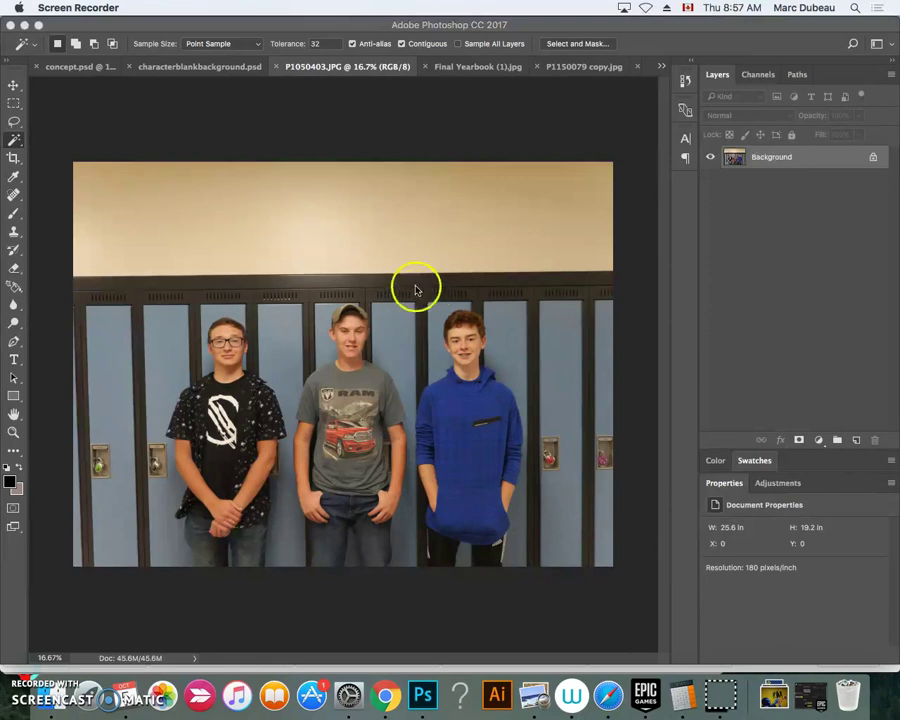
pyautogui.click(393, 47)
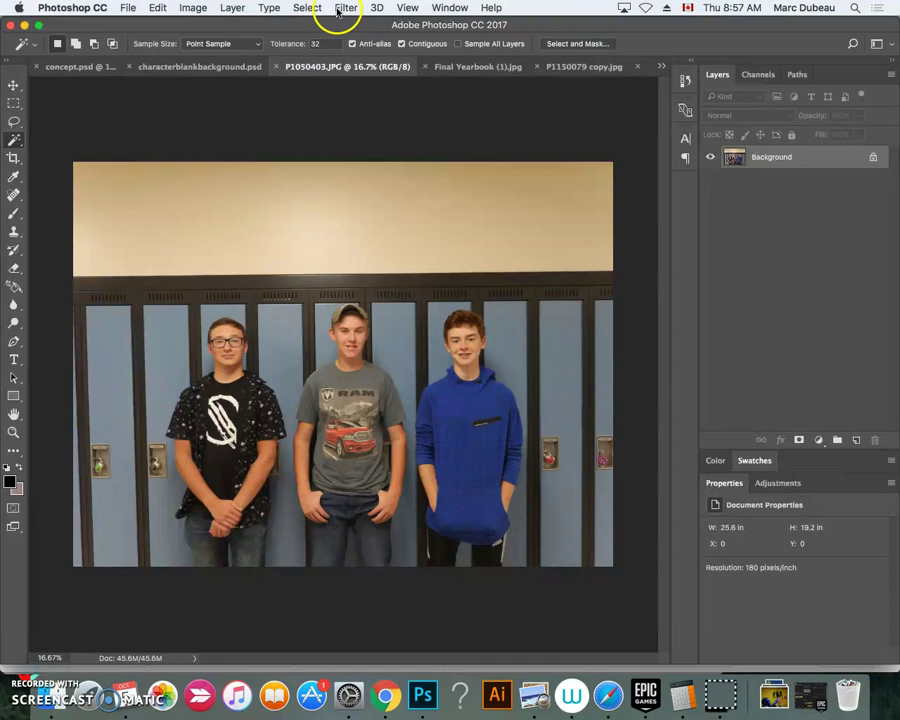
pyautogui.click(451, 9)
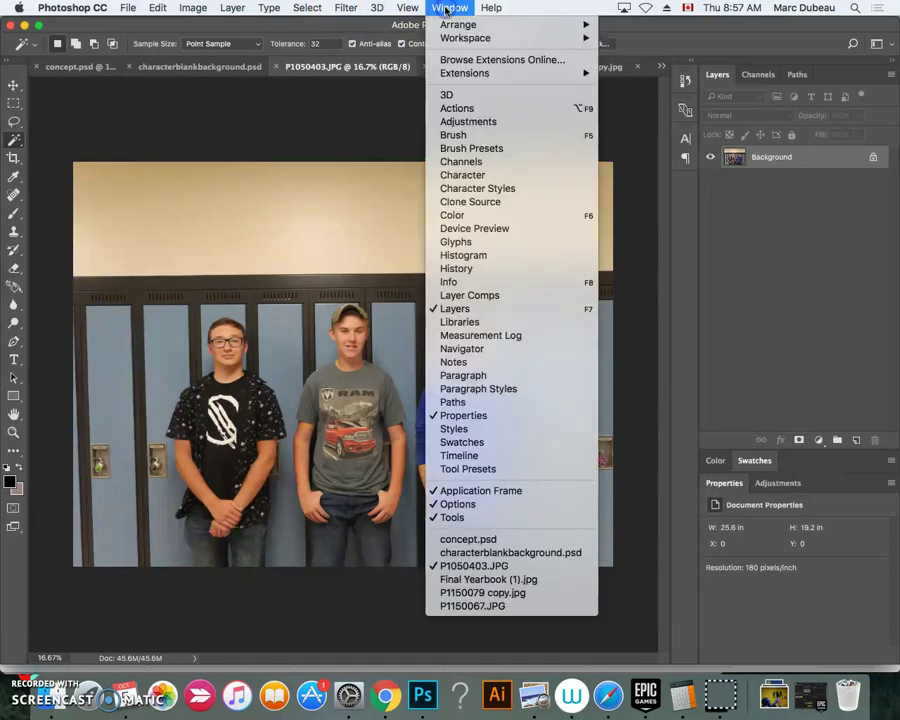
pyautogui.click(458, 121)
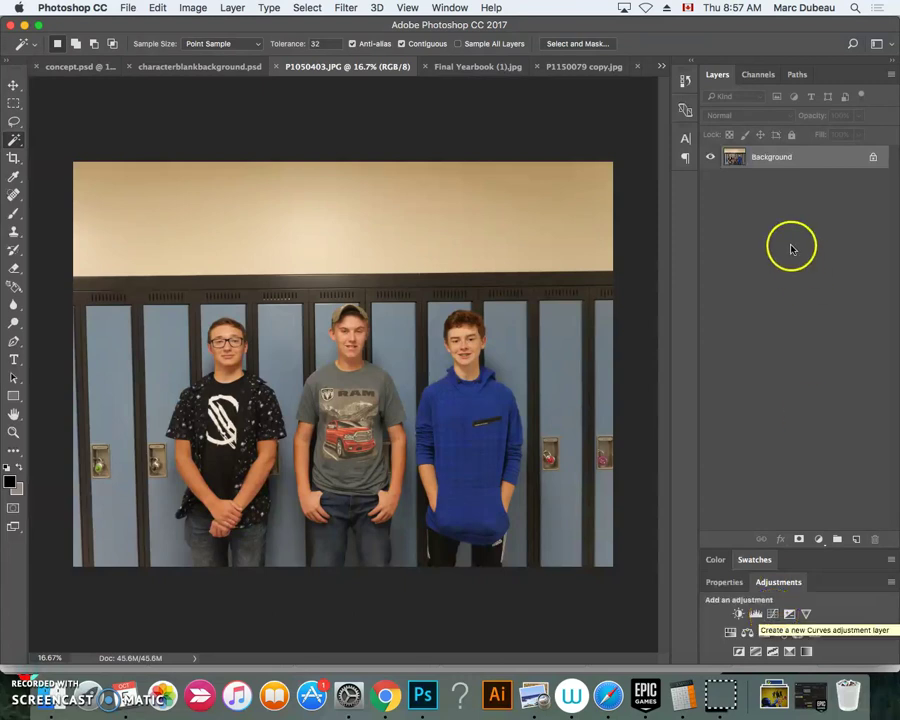
# Unlock the locker photo's Background as Layer 0 and add a Curves adjustment layer
pyautogui.doubleClick(766, 160)
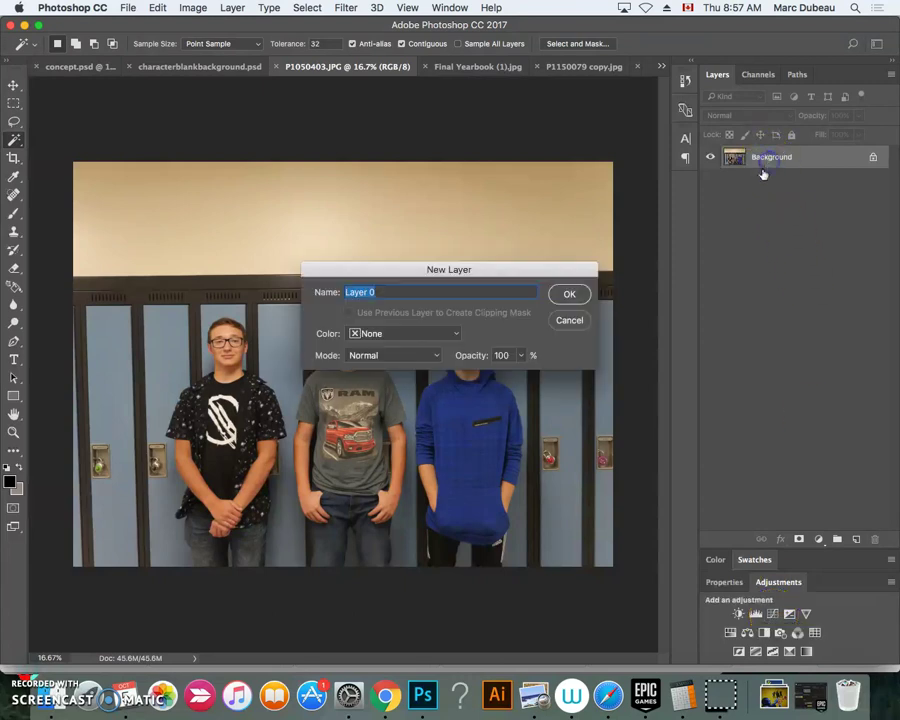
pyautogui.click(578, 294)
pyautogui.click(773, 616)
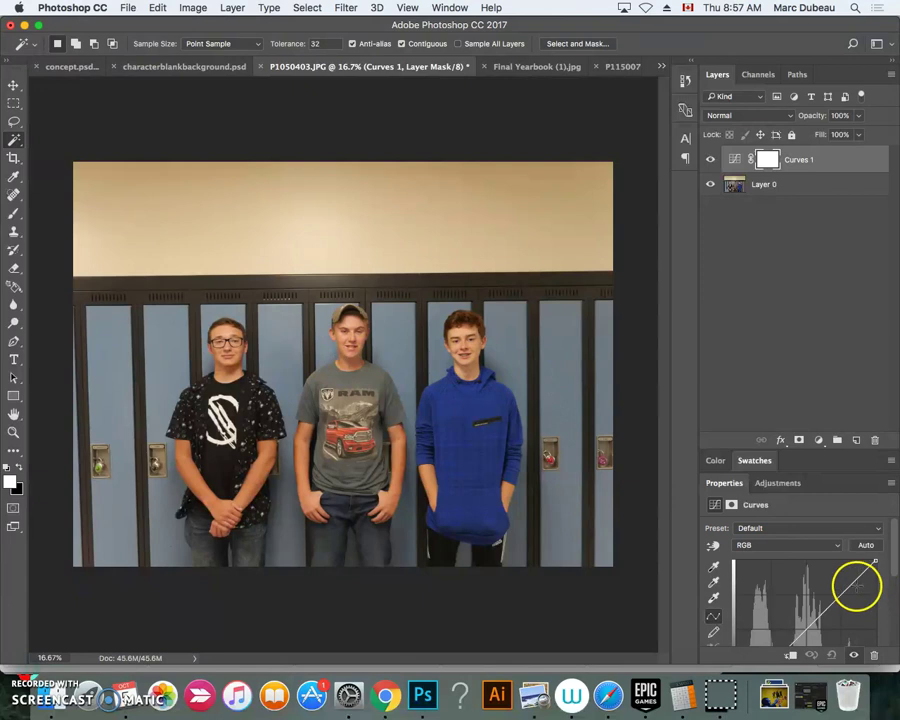
# Lift the RGB curve upward, then add a lower point nudged right to shape the shadows
pyautogui.moveTo(852, 587); pyautogui.dragTo(851, 578)
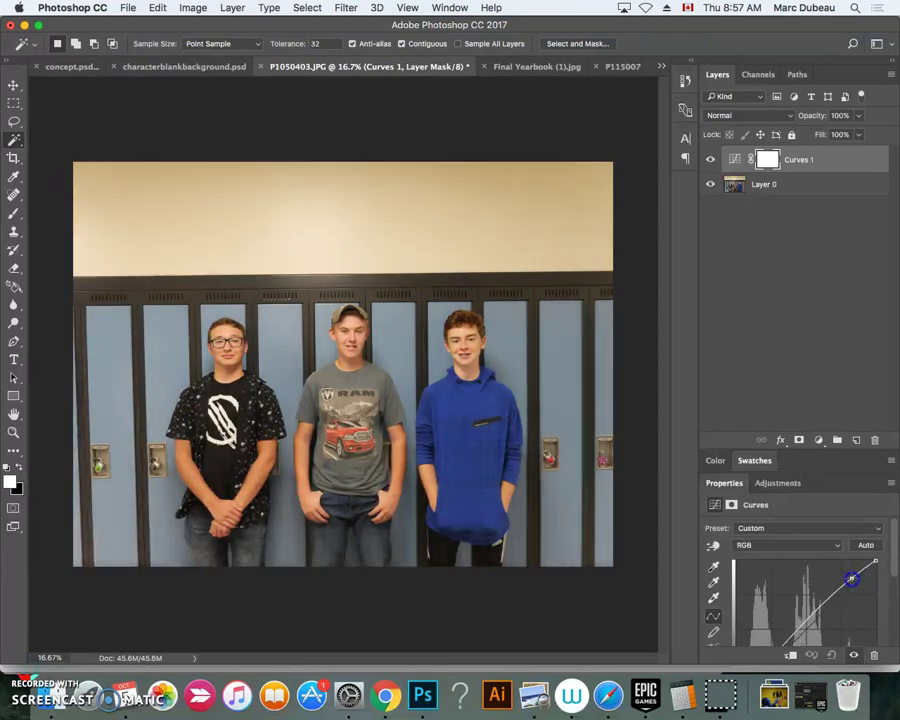
pyautogui.click(789, 636)
pyautogui.moveTo(791, 638); pyautogui.dragTo(797, 638)
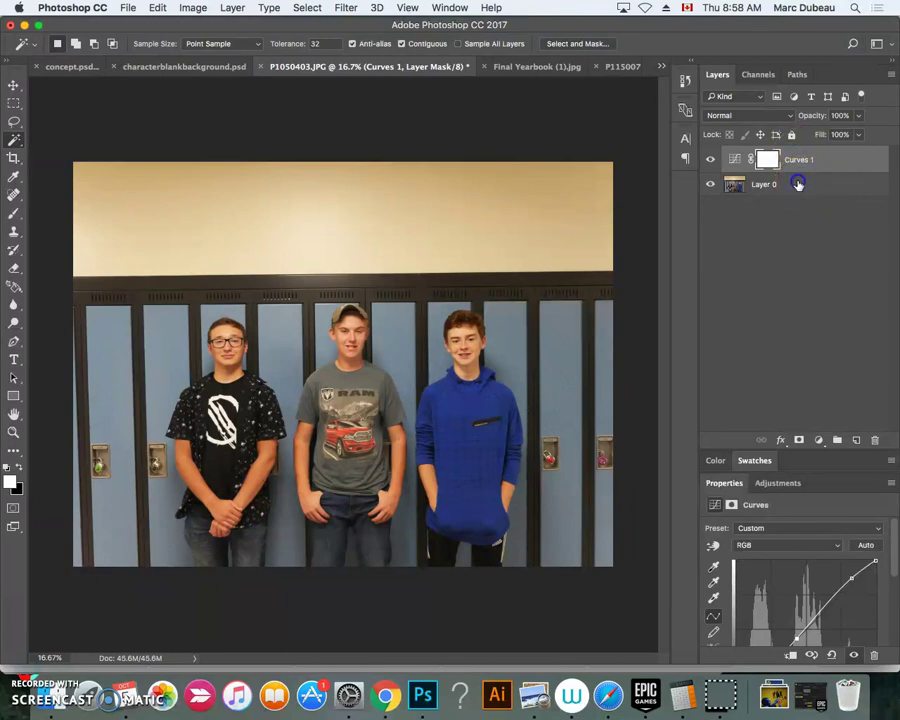
# Select Layer 0 together with Curves 1 and merge them into one pixel layer
pyautogui.keyDown('shift'); pyautogui.click(798, 184); pyautogui.keyUp('shift')
pyautogui.rightClick(798, 184)
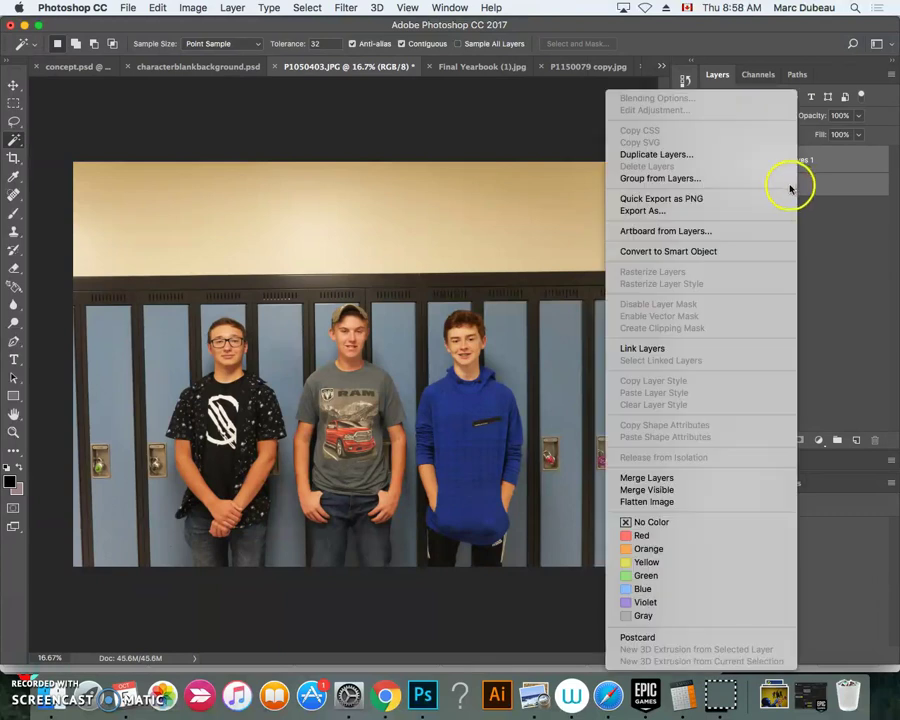
pyautogui.click(660, 478)
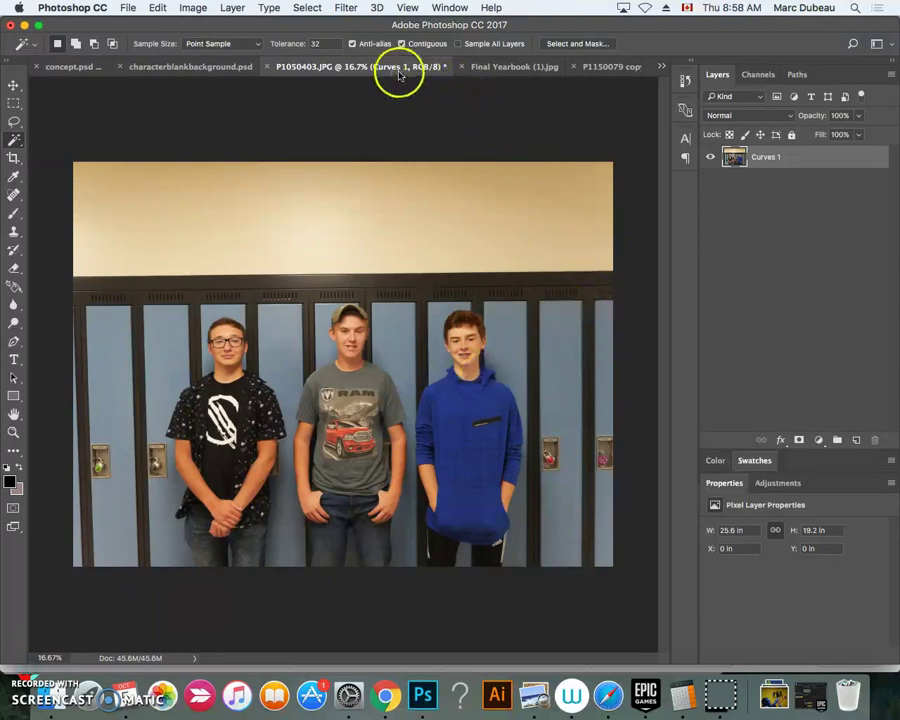
# Switch to the Final Yearbook cover and unlock its Background as Layer 0
pyautogui.click(499, 67)
pyautogui.click(462, 333)
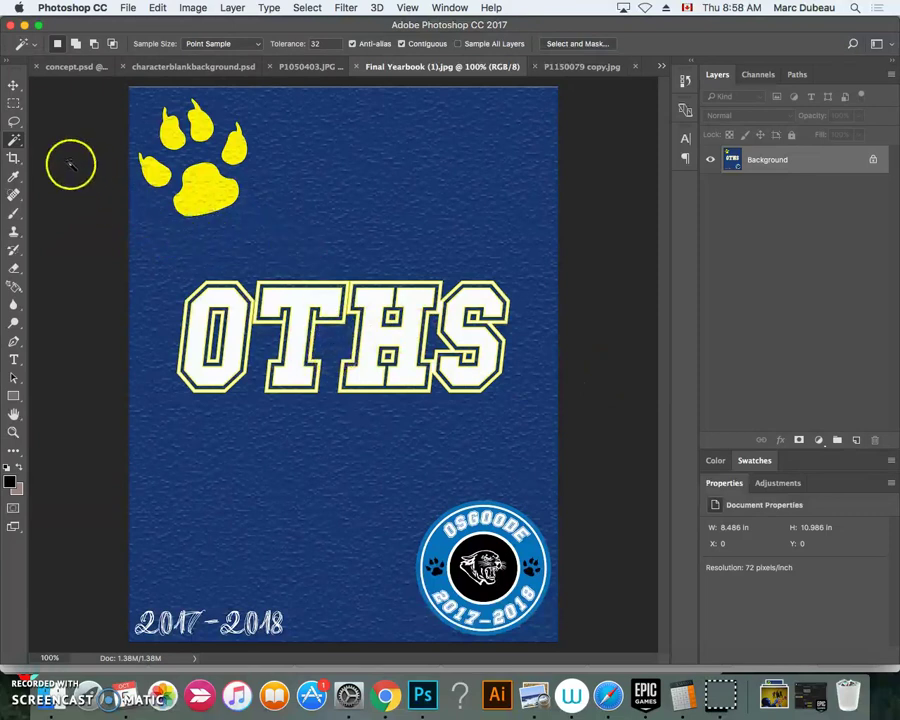
pyautogui.click(14, 103)
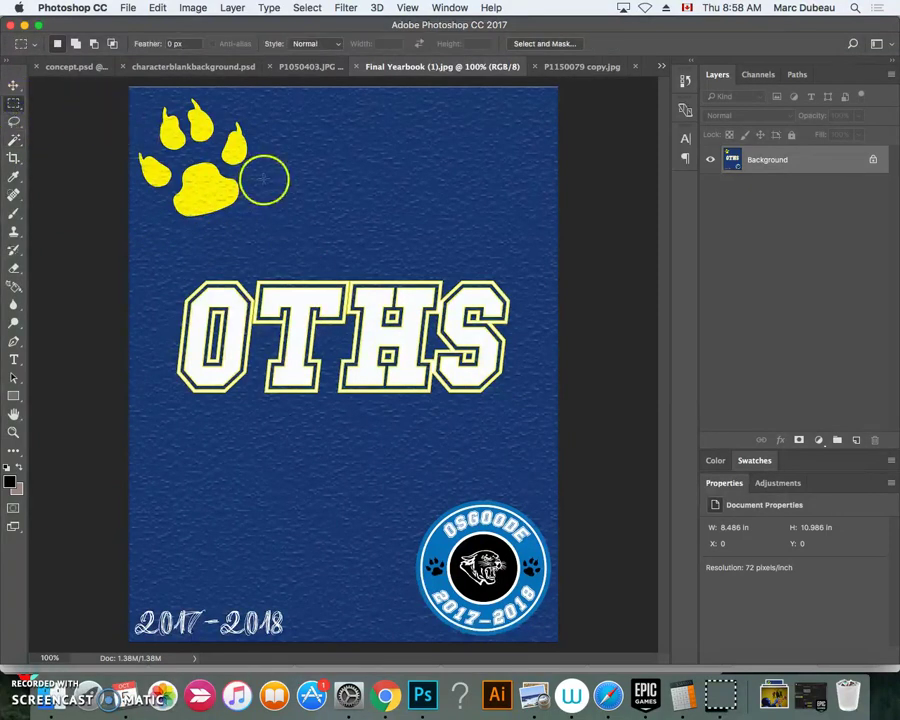
pyautogui.doubleClick(757, 160)
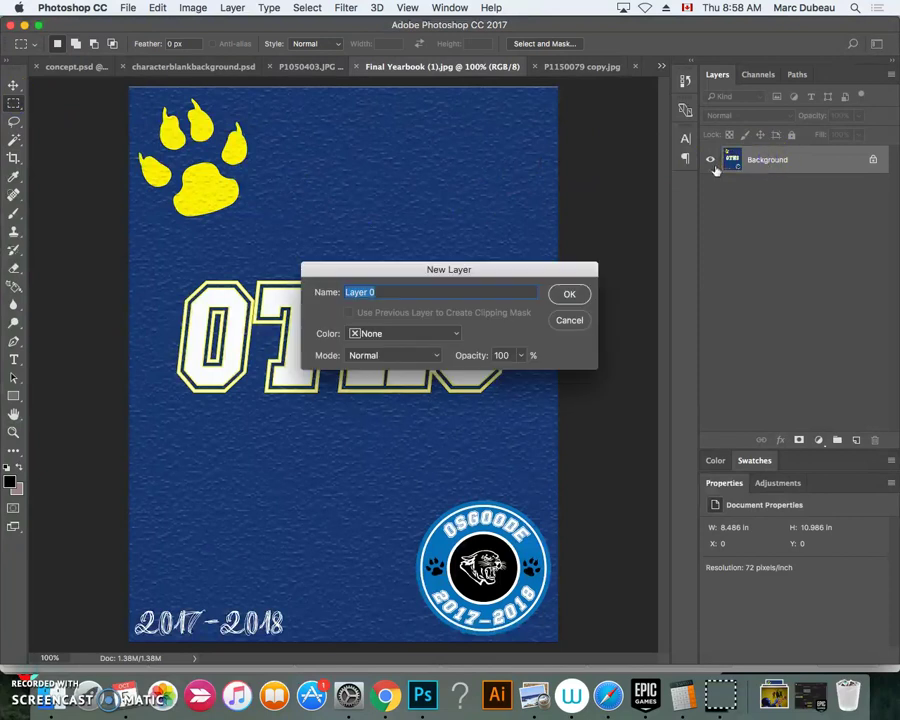
pyautogui.click(570, 292)
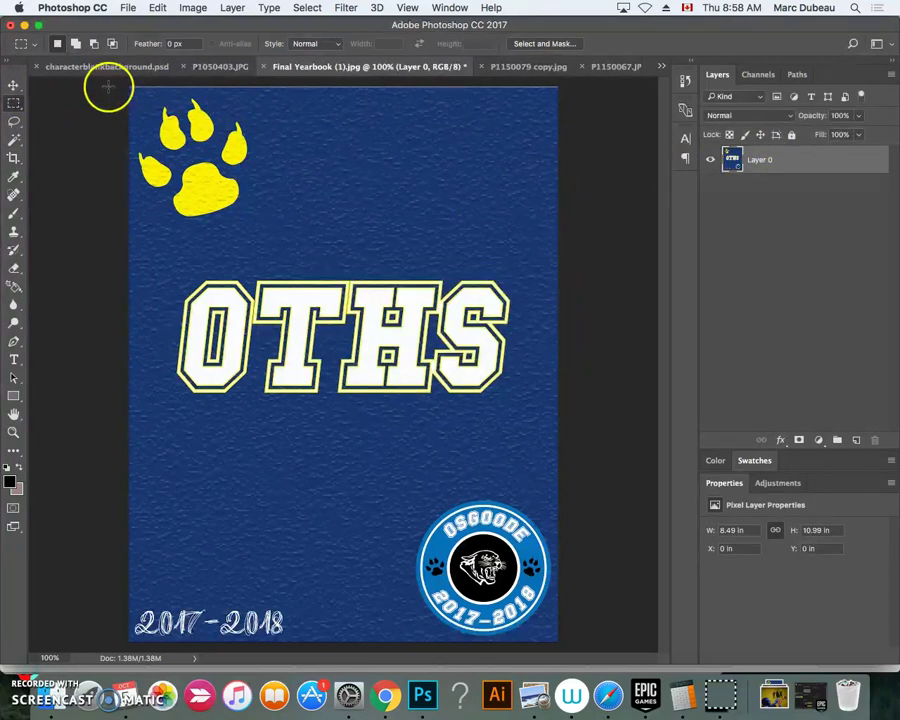
# Marquee and delete the paw-print top band and the lower-left 2017-2018 area
pyautogui.moveTo(113, 85); pyautogui.dragTo(593, 241)
pyautogui.press('Delete')
pyautogui.hotkey('ctrl', 'd')
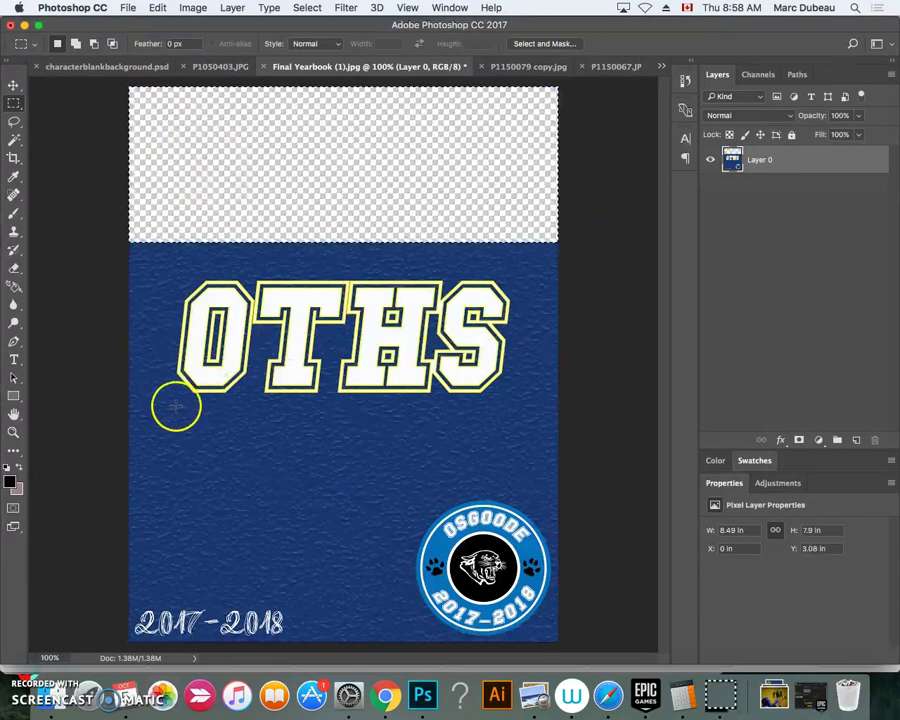
pyautogui.moveTo(114, 434); pyautogui.dragTo(407, 645)
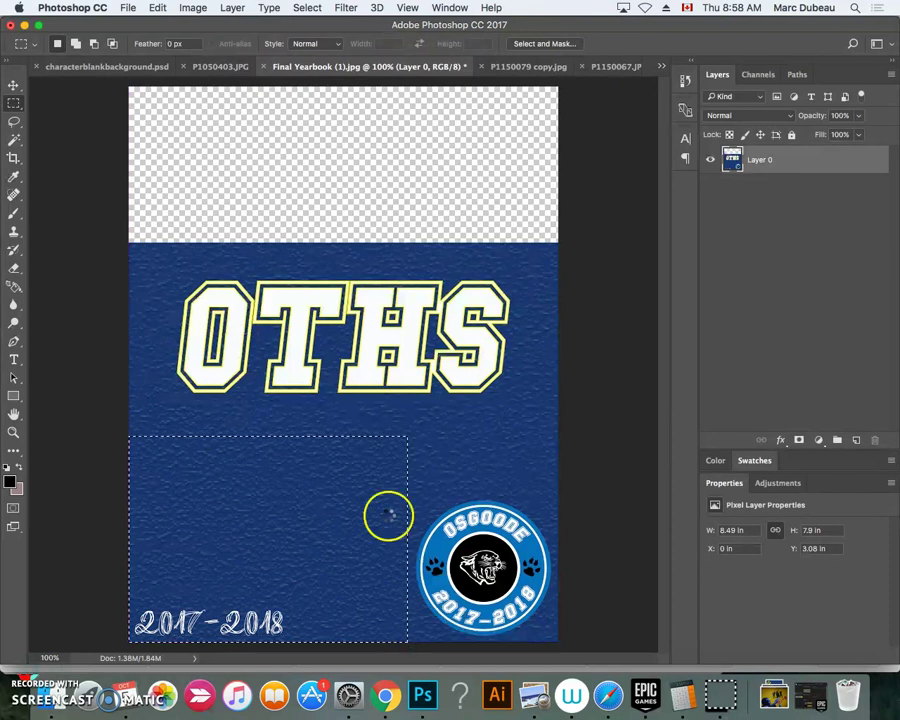
pyautogui.press('Delete')
pyautogui.moveTo(376, 426); pyautogui.dragTo(311, 543)
pyautogui.click(267, 522)
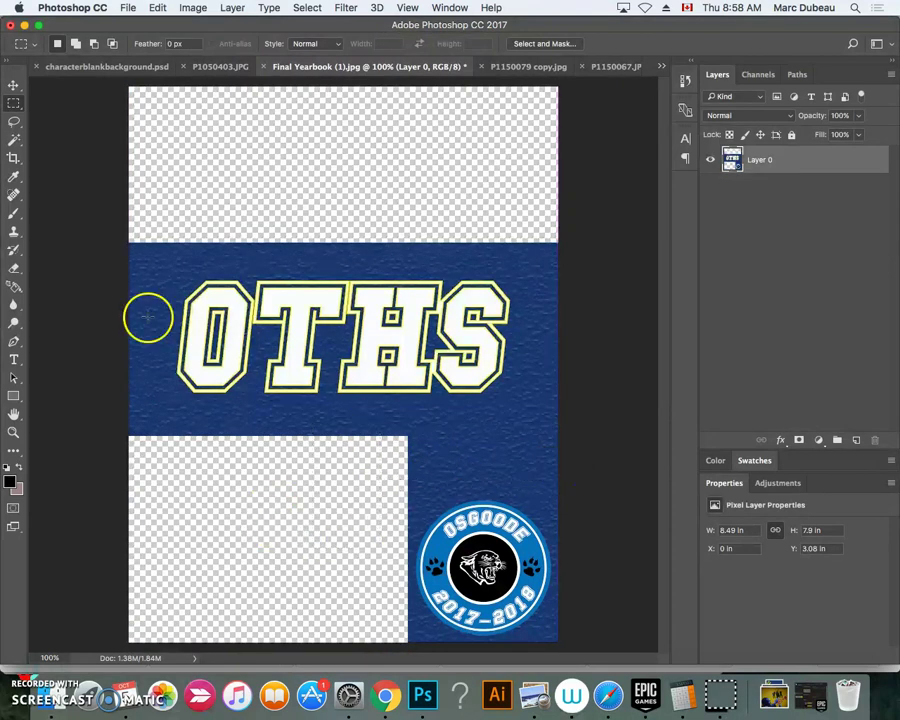
pyautogui.click(14, 145)
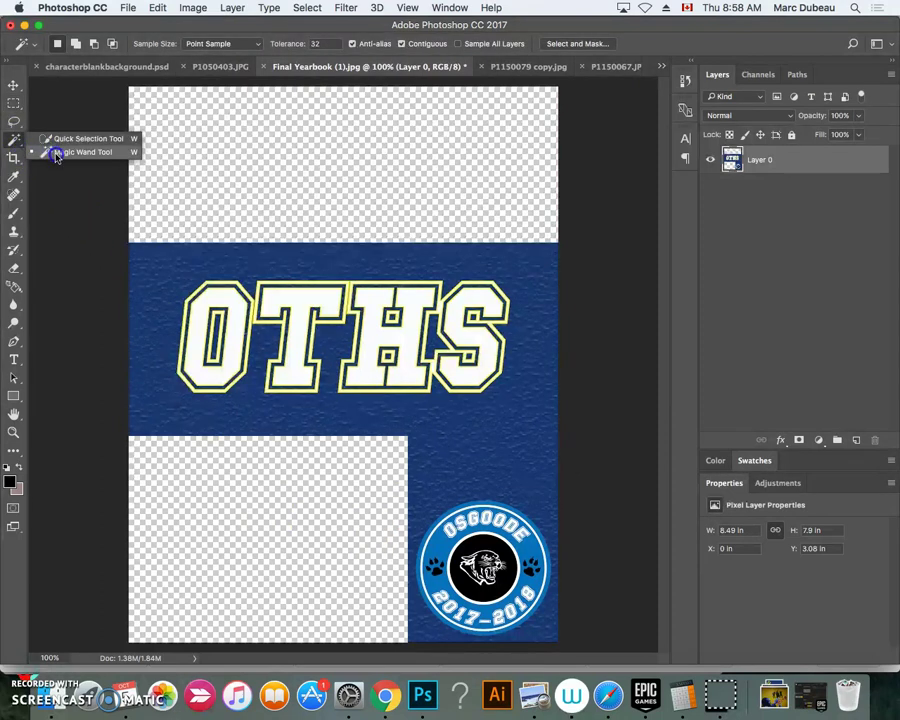
# Magic Wand the blue textured background, delete it, then select the leftover blue inside the S
pyautogui.click(56, 156)
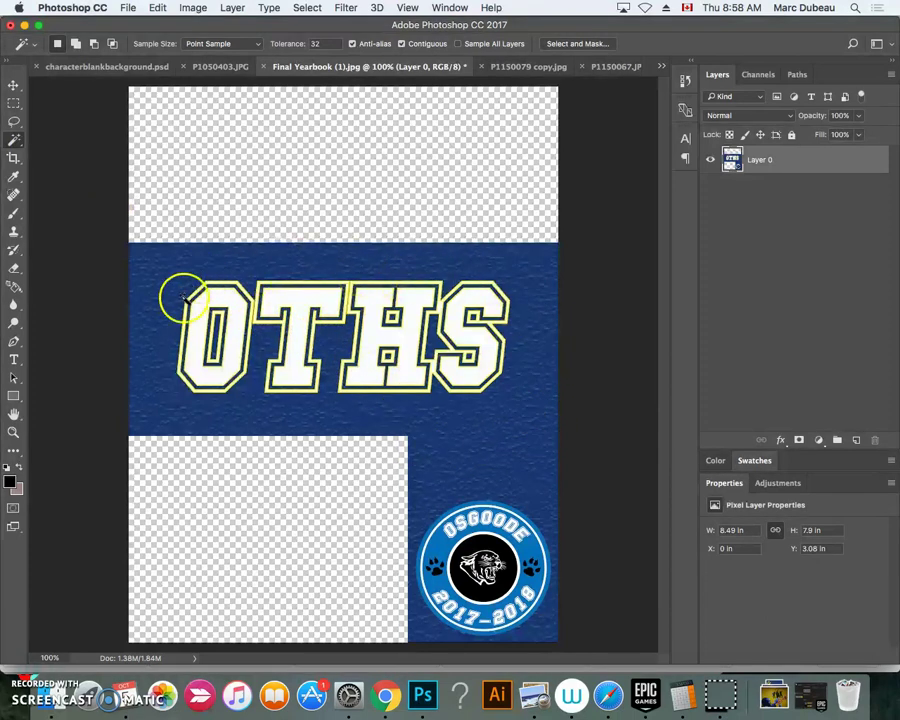
pyautogui.click(496, 442)
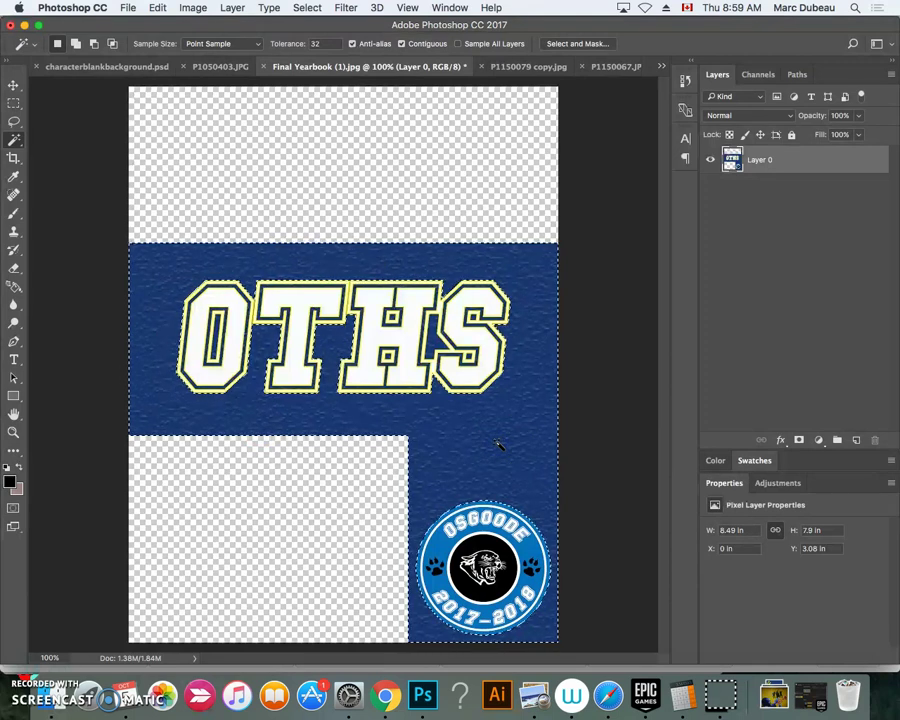
pyautogui.press('Delete')
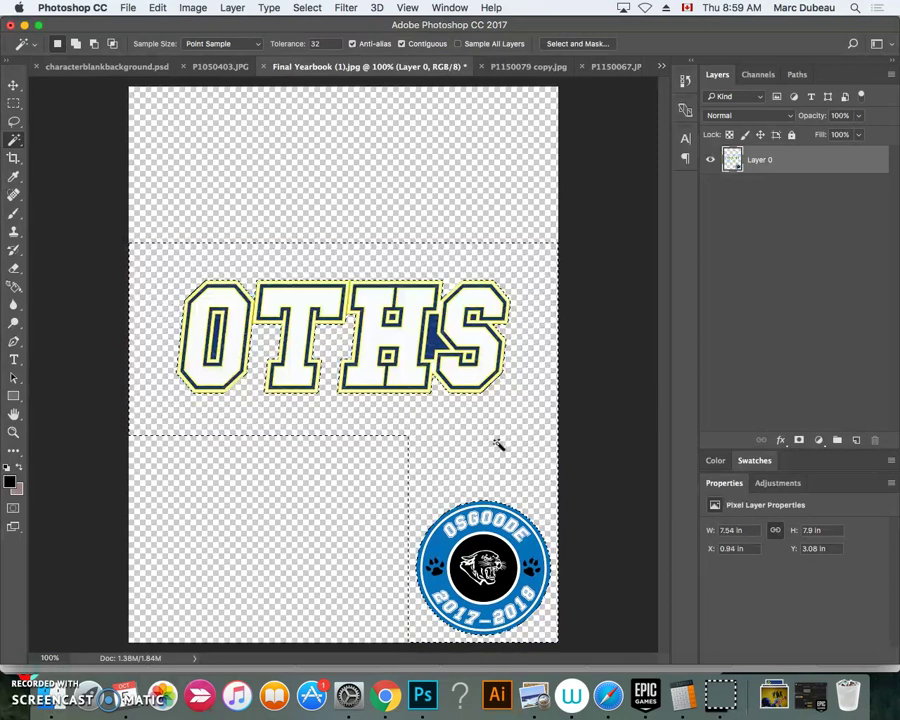
pyautogui.click(432, 344)
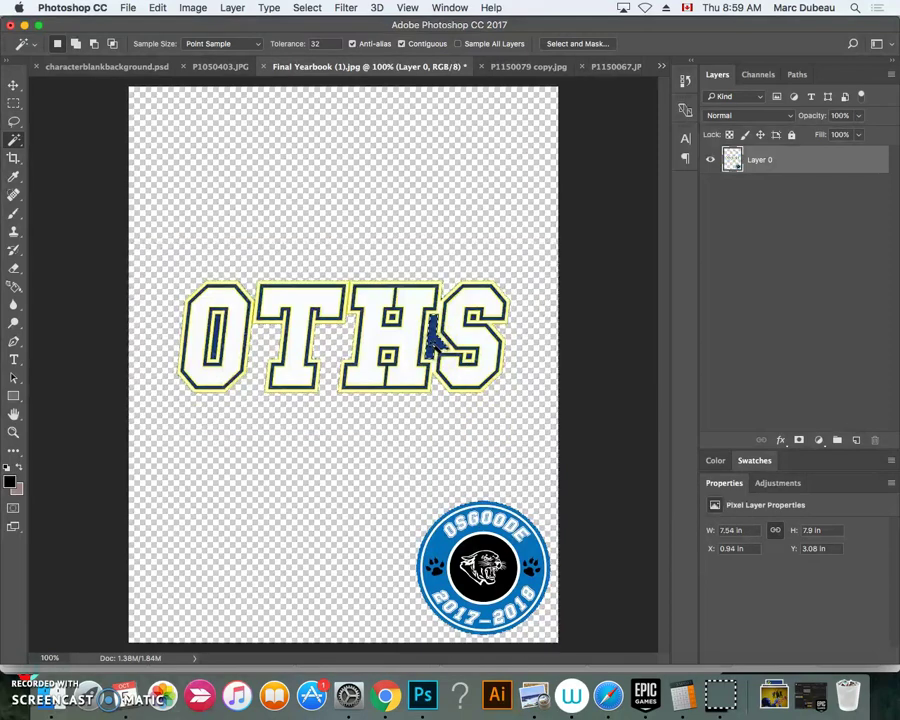
pyautogui.click(432, 344)
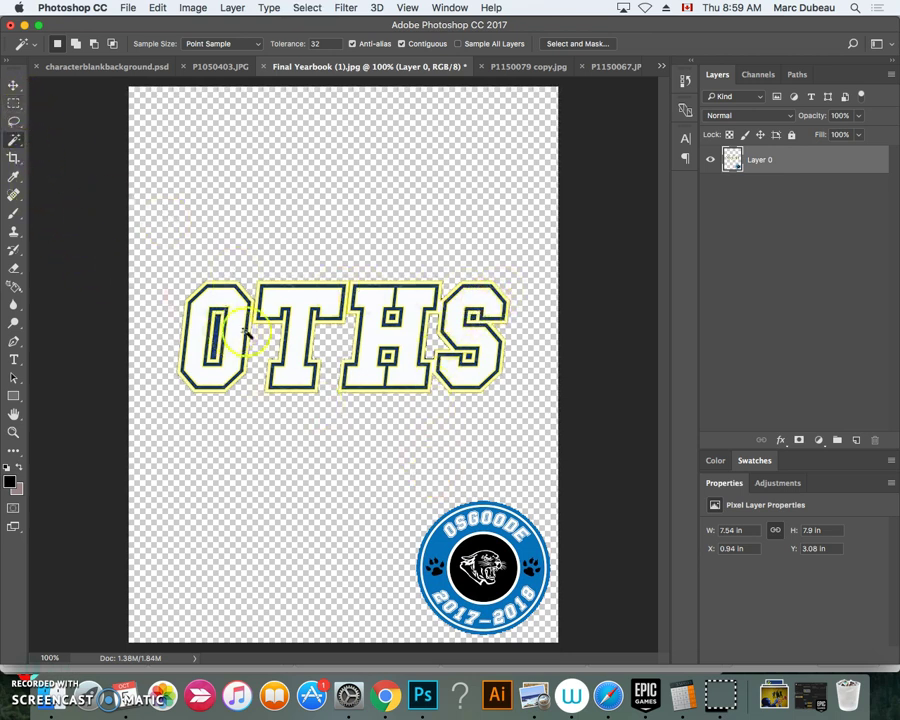
# Cut the OTHS lettering from Layer 0 and paste it onto its own Layer 1
pyautogui.click(14, 104)
pyautogui.moveTo(149, 245); pyautogui.dragTo(573, 450)
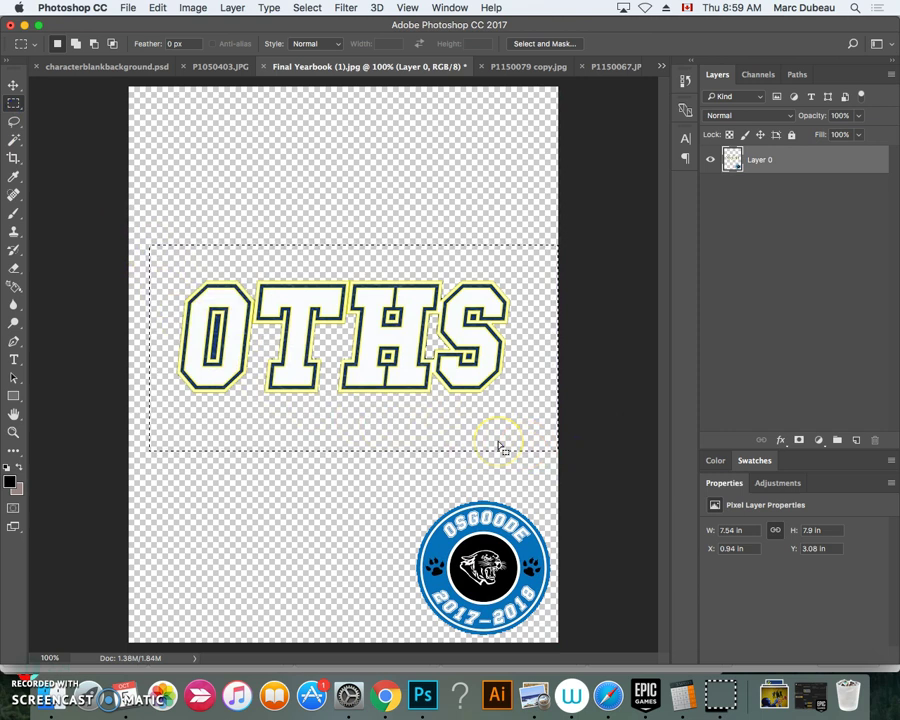
pyautogui.press('super+x')
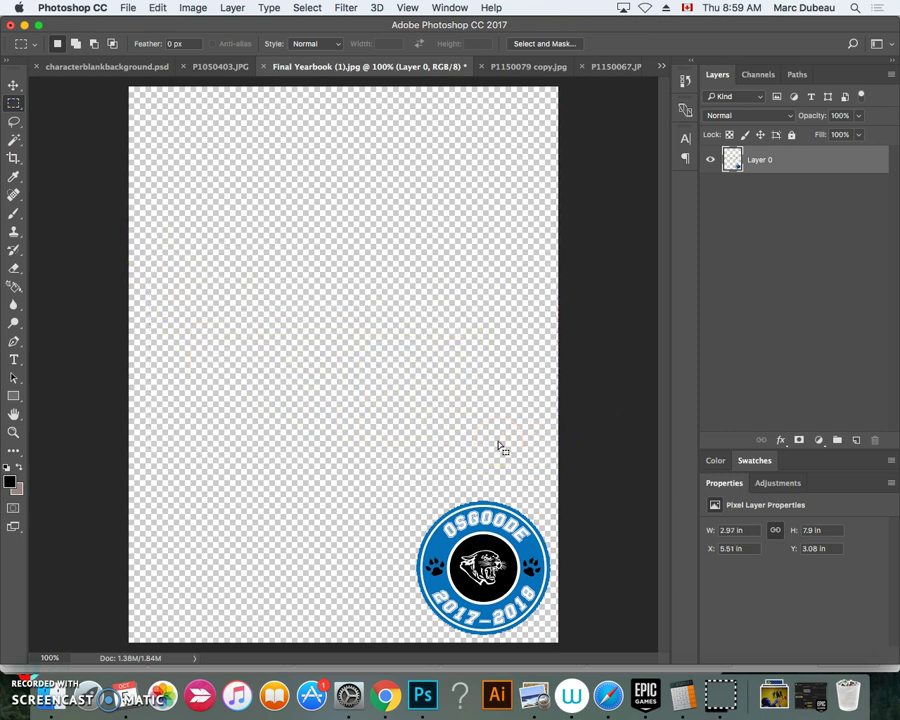
pyautogui.press('super+v')
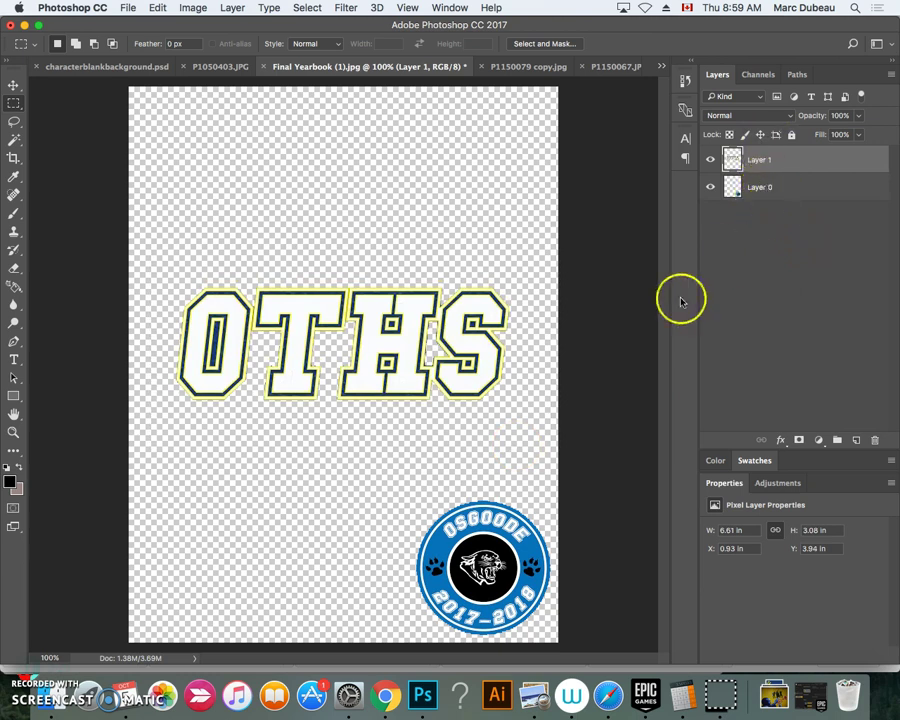
pyautogui.click(15, 86)
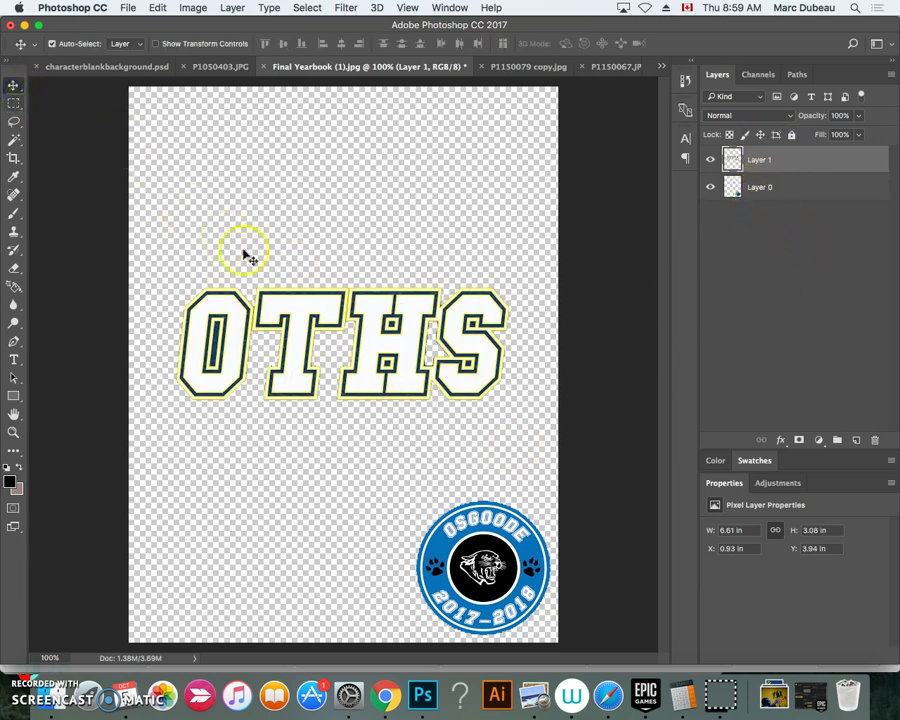
# Drag the OTHS lettering layer into the P1050403 locker photo
pyautogui.moveTo(372, 220); pyautogui.dragTo(222, 67)
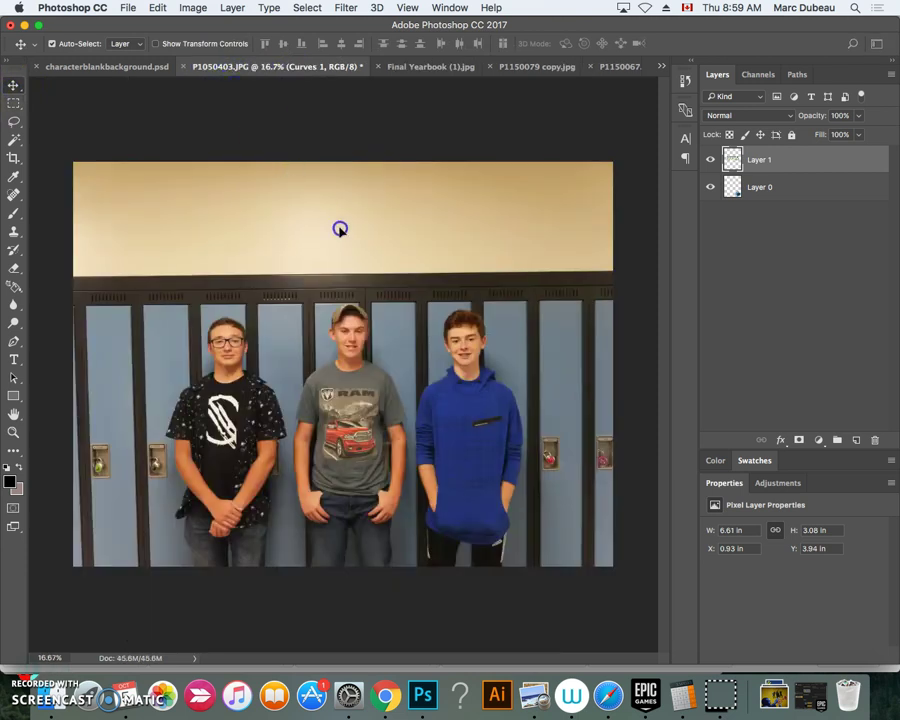
pyautogui.moveTo(339, 231); pyautogui.dragTo(340, 232)
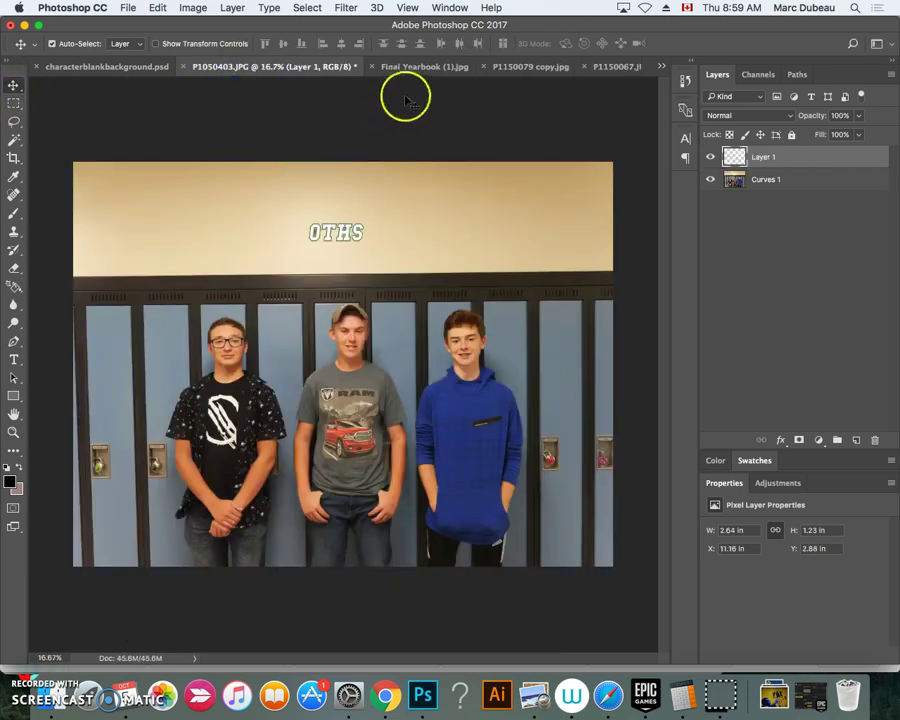
pyautogui.moveTo(355, 217); pyautogui.dragTo(356, 218)
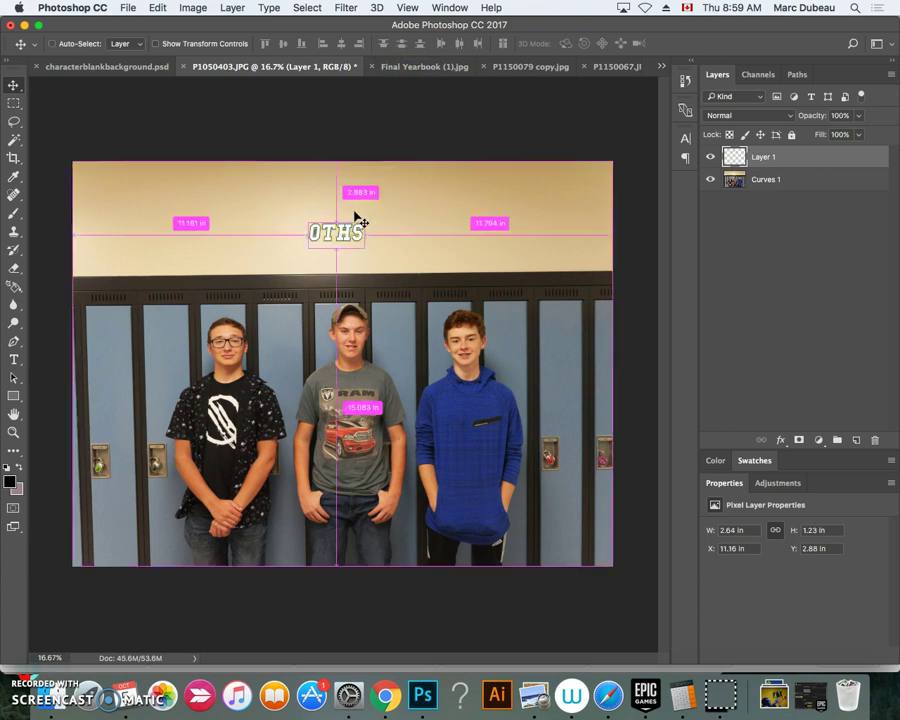
# Free-transform the OTHS lettering larger across the wall above the lockers
pyautogui.press('super+t')
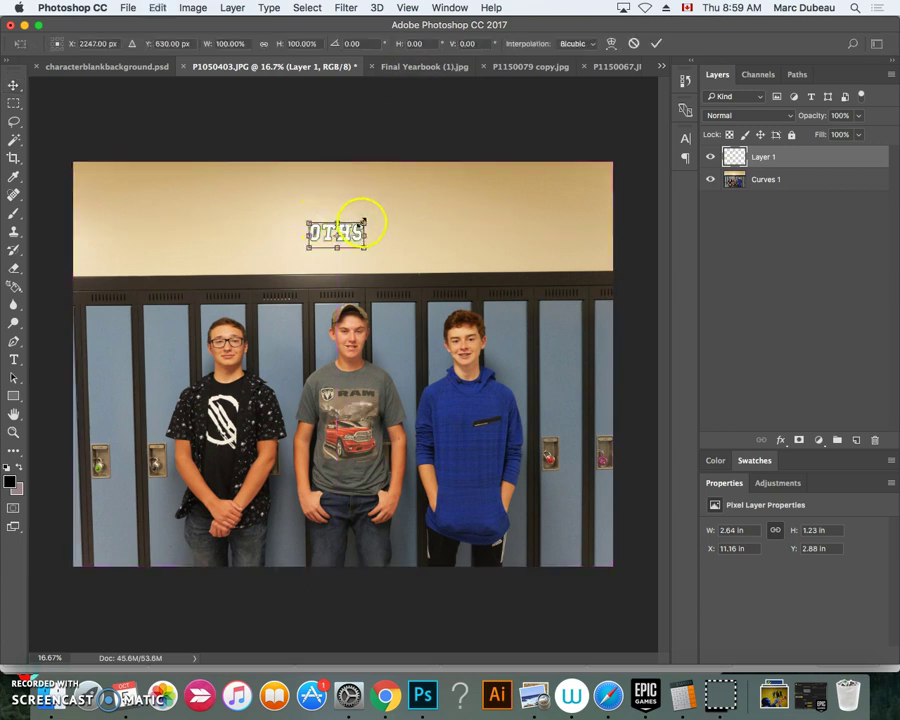
pyautogui.moveTo(363, 223); pyautogui.dragTo(487, 165)
pyautogui.moveTo(310, 248); pyautogui.dragTo(180, 327)
pyautogui.moveTo(326, 254); pyautogui.dragTo(333, 262)
pyautogui.press('Return')
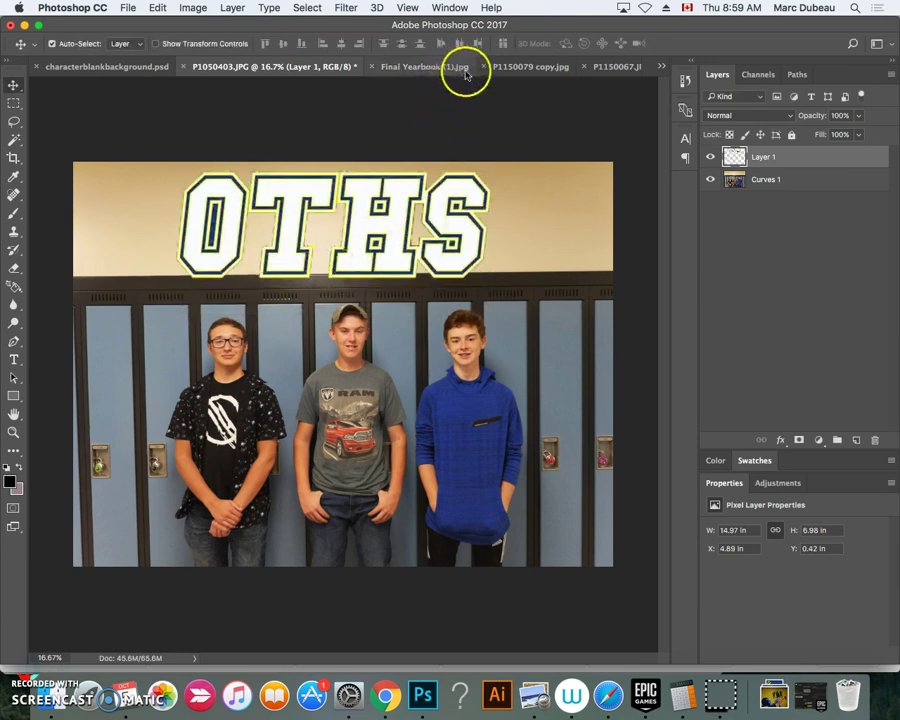
pyautogui.click(514, 67)
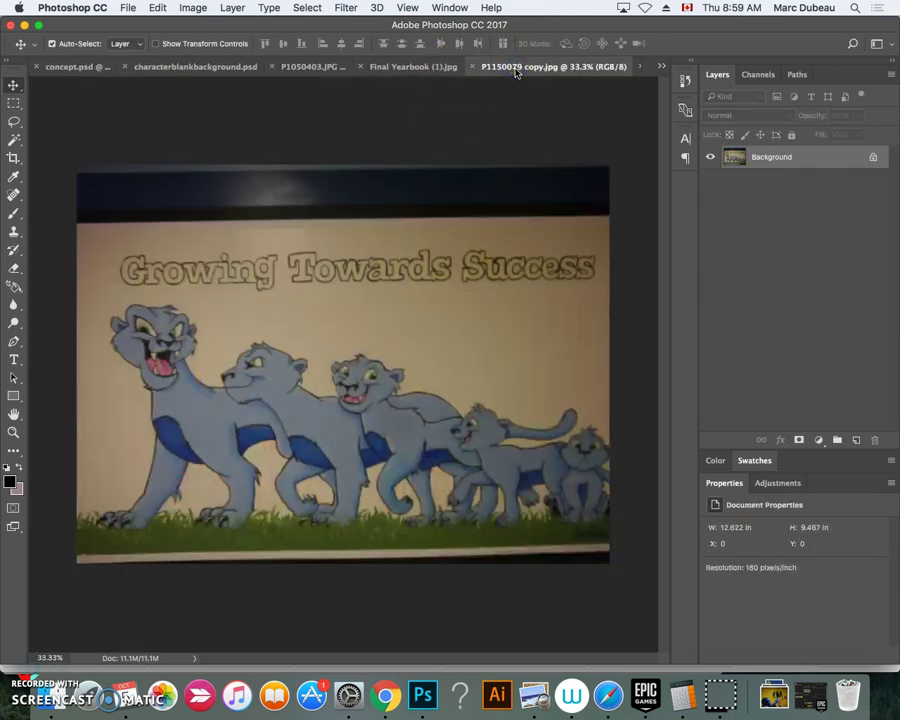
pyautogui.click(422, 68)
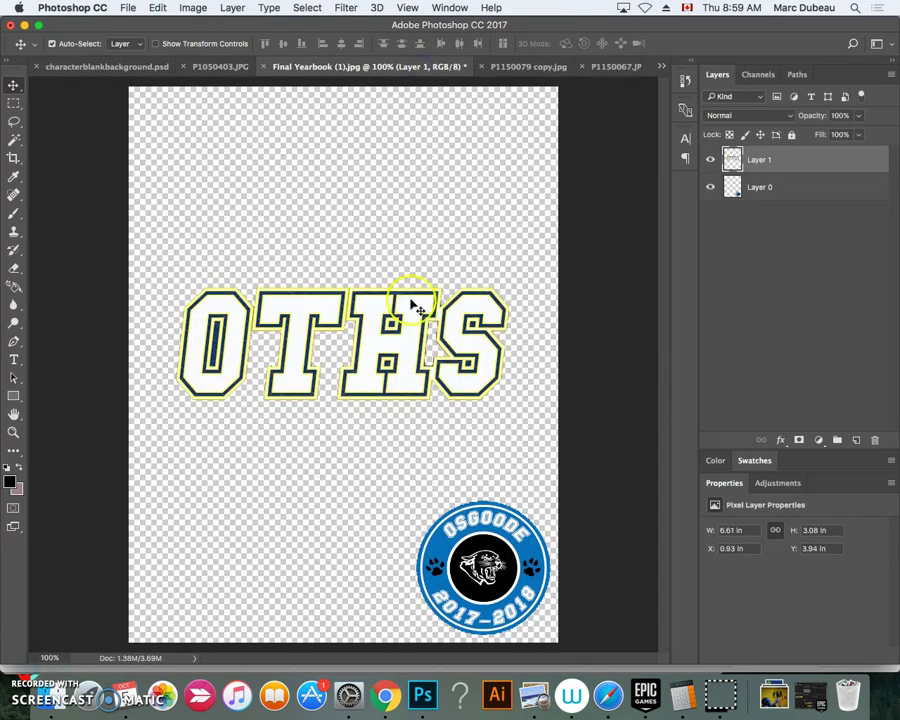
# Drag the Osgoode 2017-2018 crest layer into the P1050403 locker photo
pyautogui.moveTo(462, 492); pyautogui.dragTo(298, 73)
pyautogui.moveTo(230, 67); pyautogui.dragTo(520, 260)
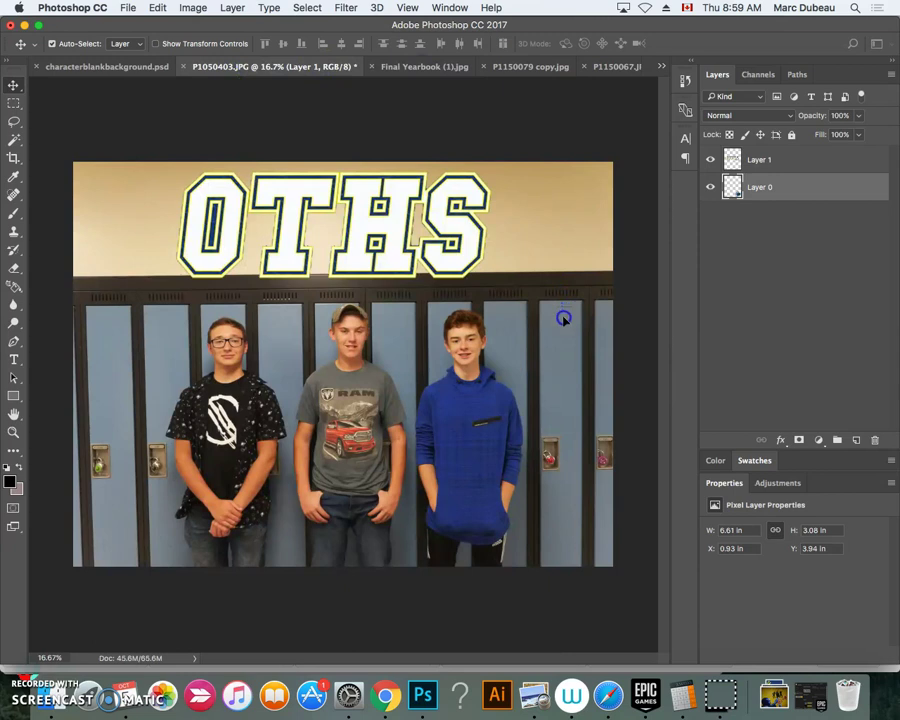
pyautogui.moveTo(565, 283); pyautogui.dragTo(567, 287)
# Resize the crest with Free Transform and place it right of the OTHS lettering
pyautogui.press('super+t')
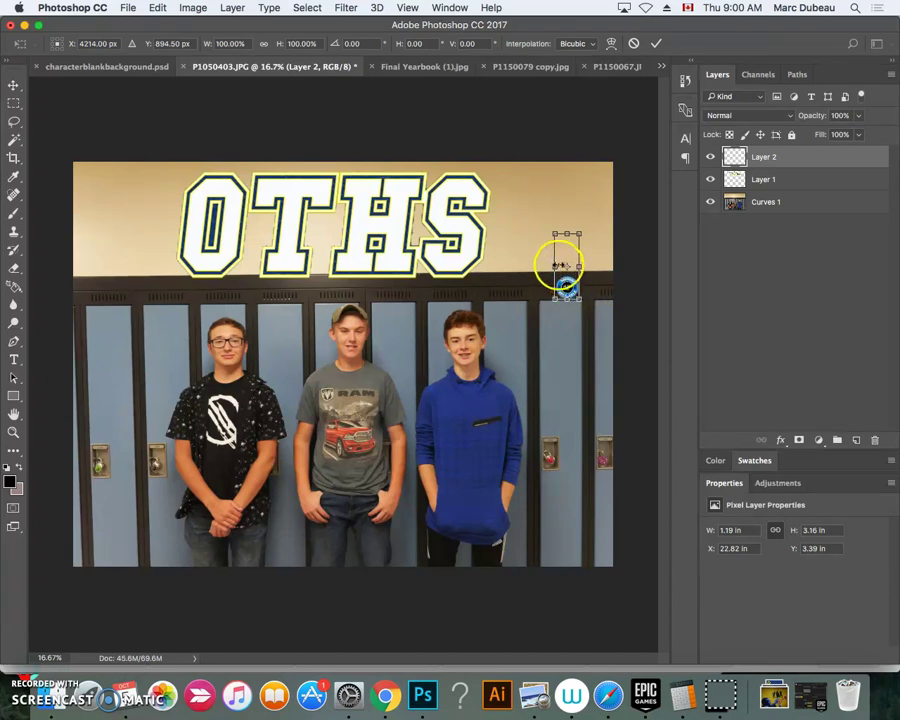
pyautogui.click(554, 234)
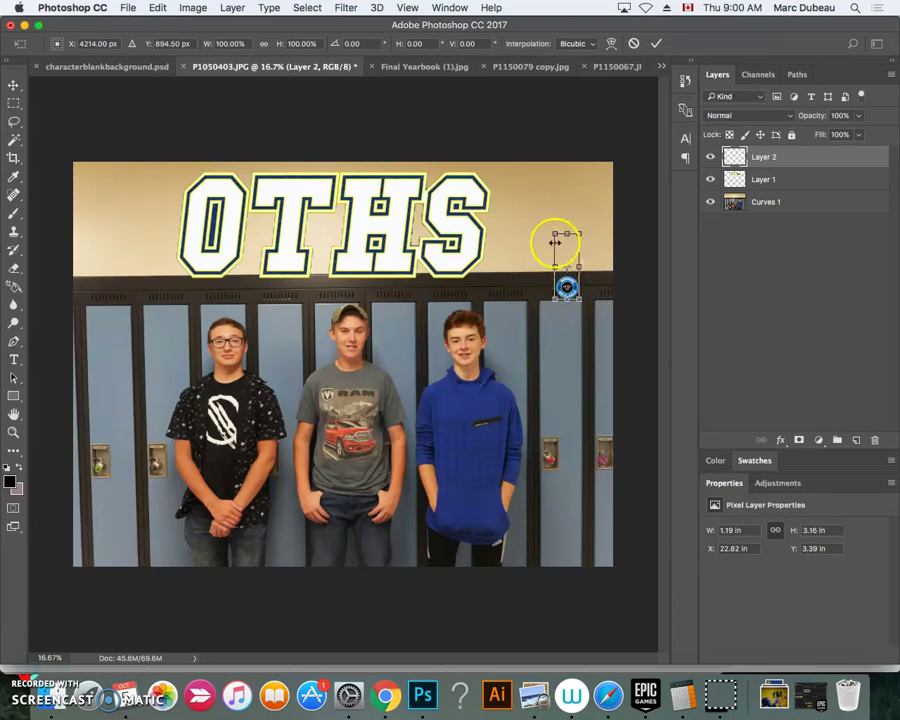
pyautogui.moveTo(537, 232); pyautogui.dragTo(405, 133)
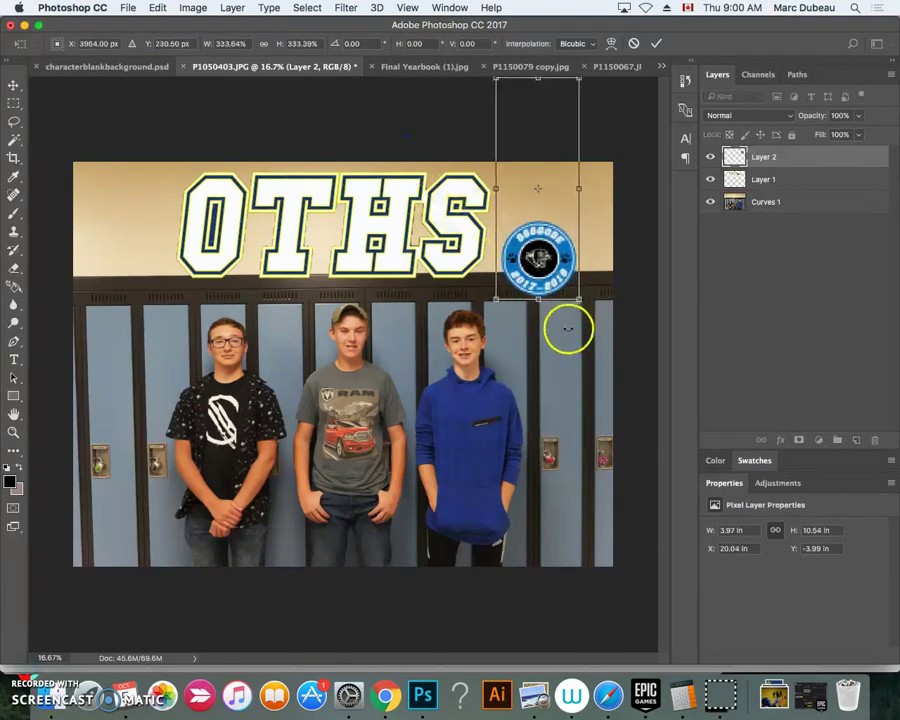
pyautogui.moveTo(579, 299); pyautogui.dragTo(631, 338)
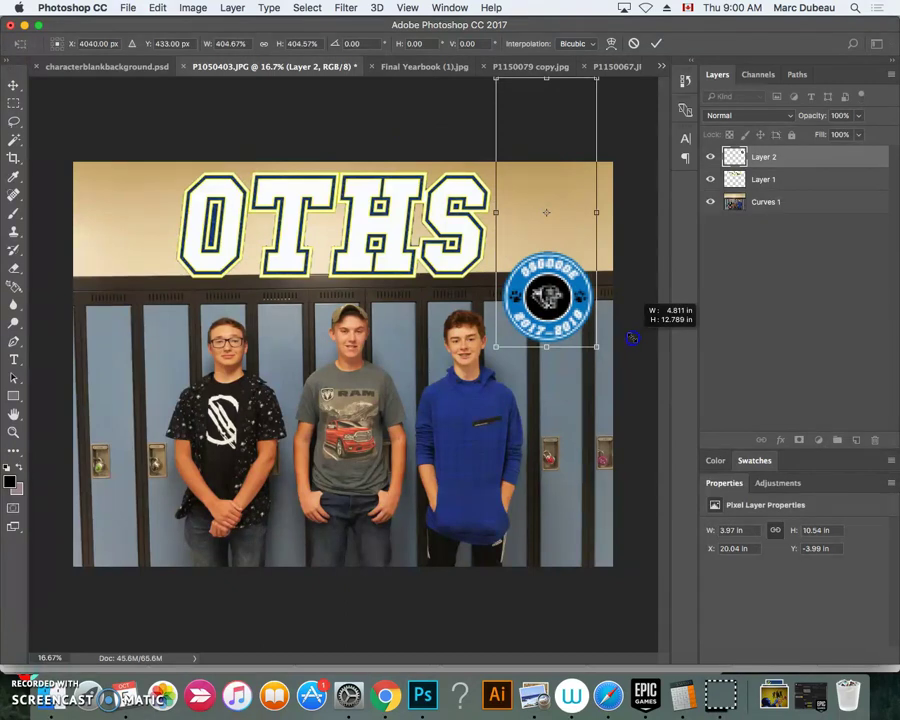
pyautogui.moveTo(631, 337); pyautogui.dragTo(615, 354)
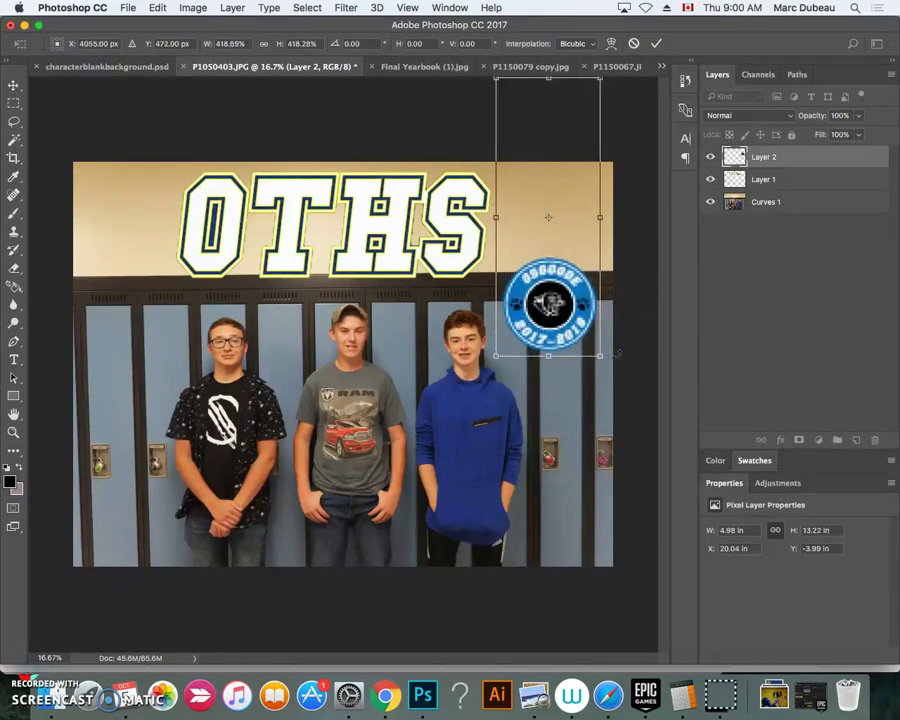
pyautogui.press('Return')
pyautogui.moveTo(572, 310); pyautogui.dragTo(572, 310)
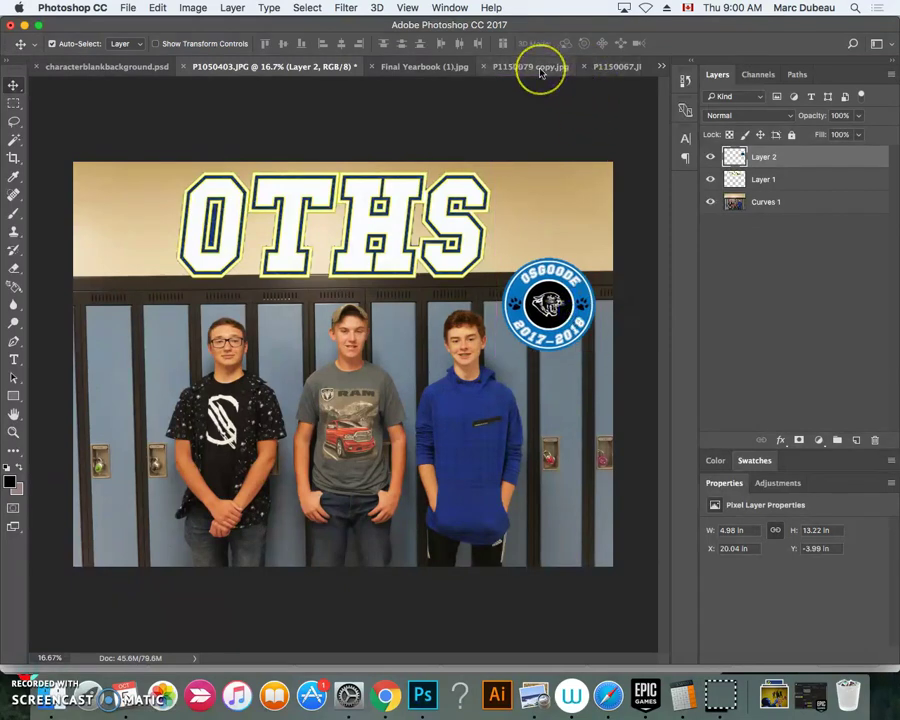
# Save the poster as othsposter.psd in Downloads, accepting the Photoshop format options
pyautogui.click(128, 7)
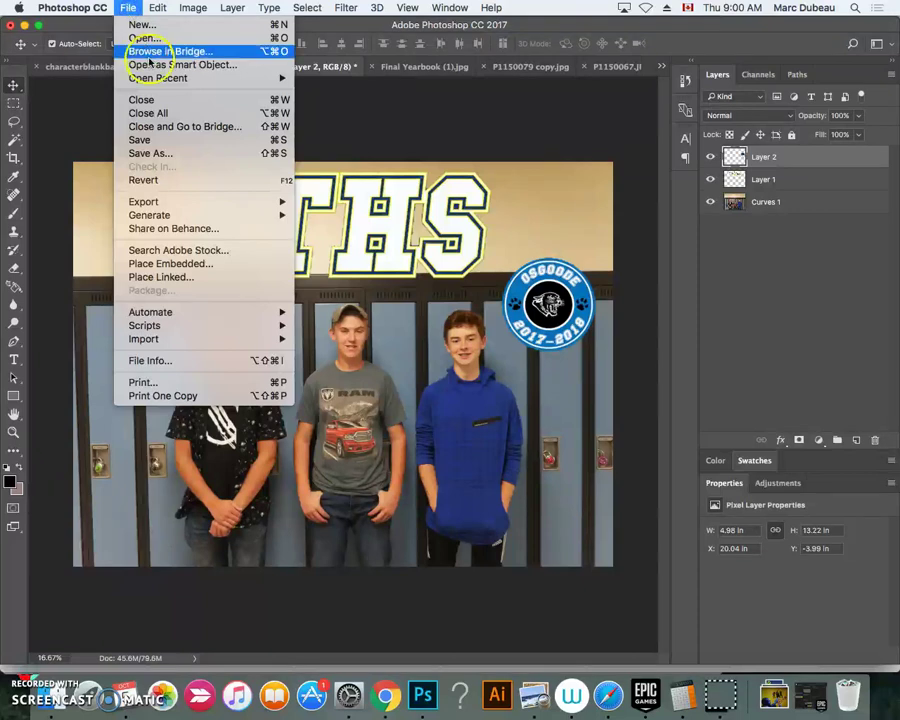
pyautogui.click(174, 153)
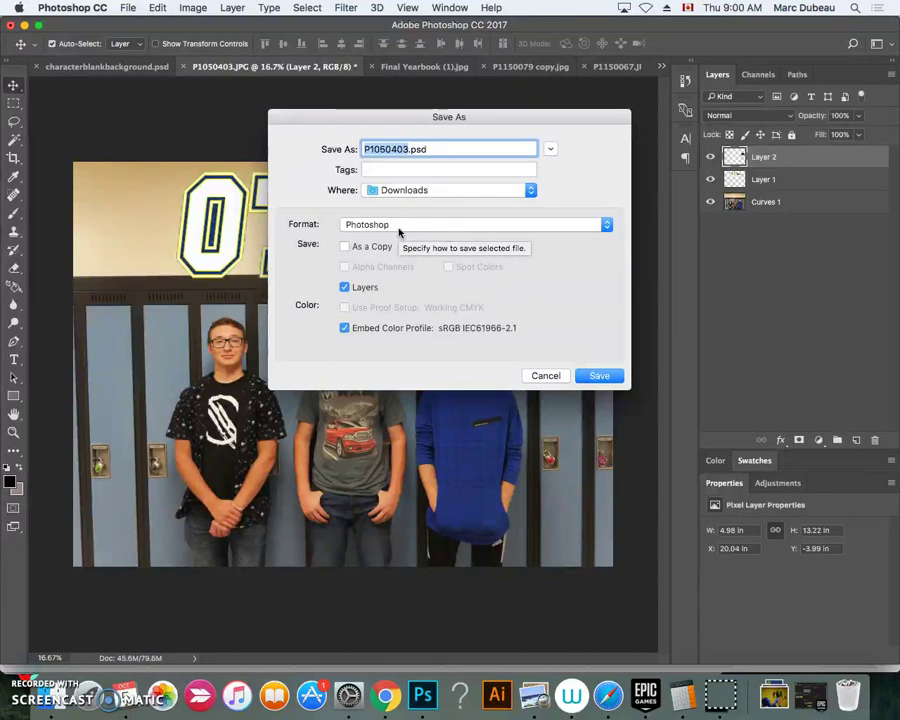
pyautogui.write('othsposter')
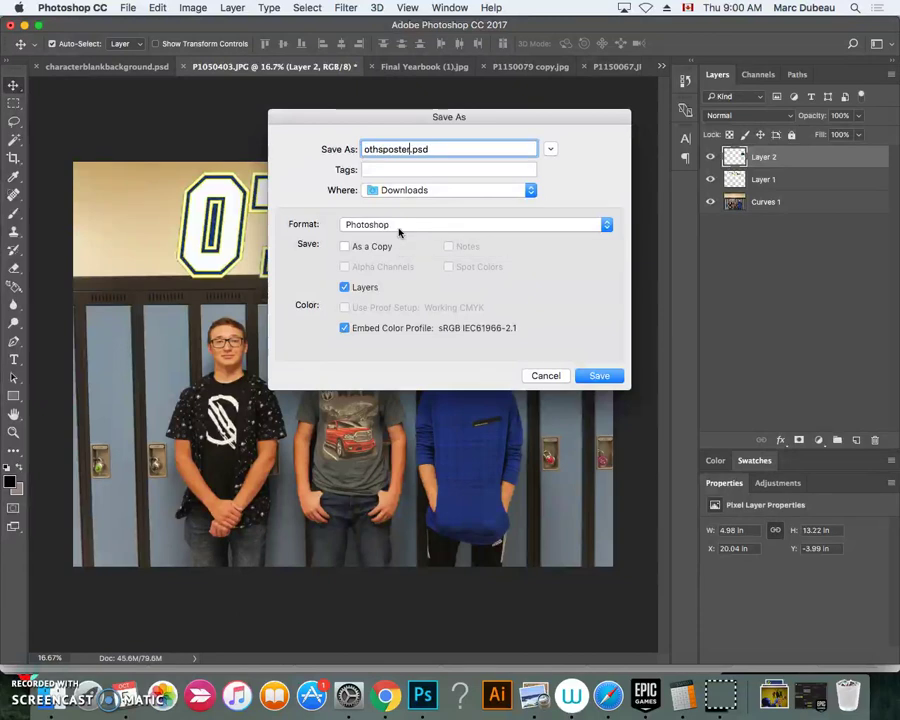
pyautogui.click(603, 376)
pyautogui.click(621, 279)
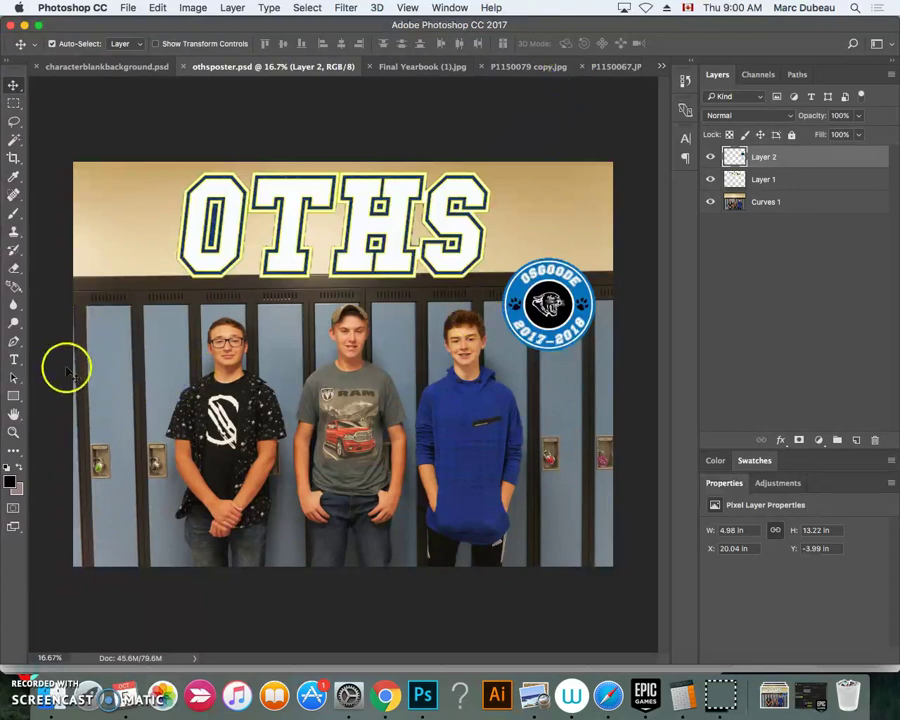
# With Quick Selection, clear the stray locker selection, paint over the left locker, then deselect
pyautogui.click(15, 140)
pyautogui.moveTo(15, 140); pyautogui.dragTo(52, 141)
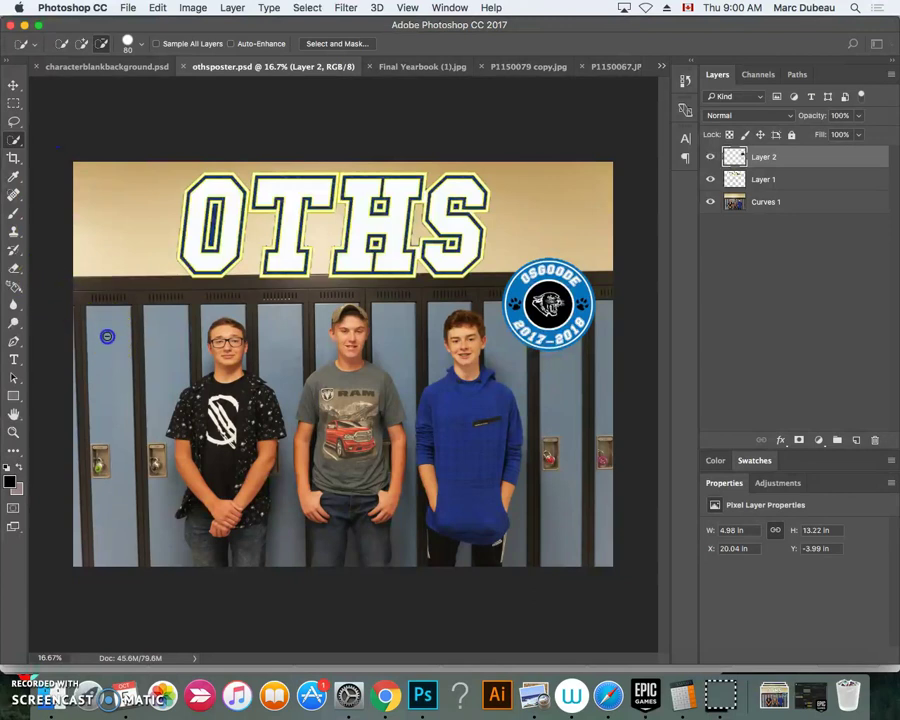
pyautogui.moveTo(117, 433); pyautogui.dragTo(110, 325)
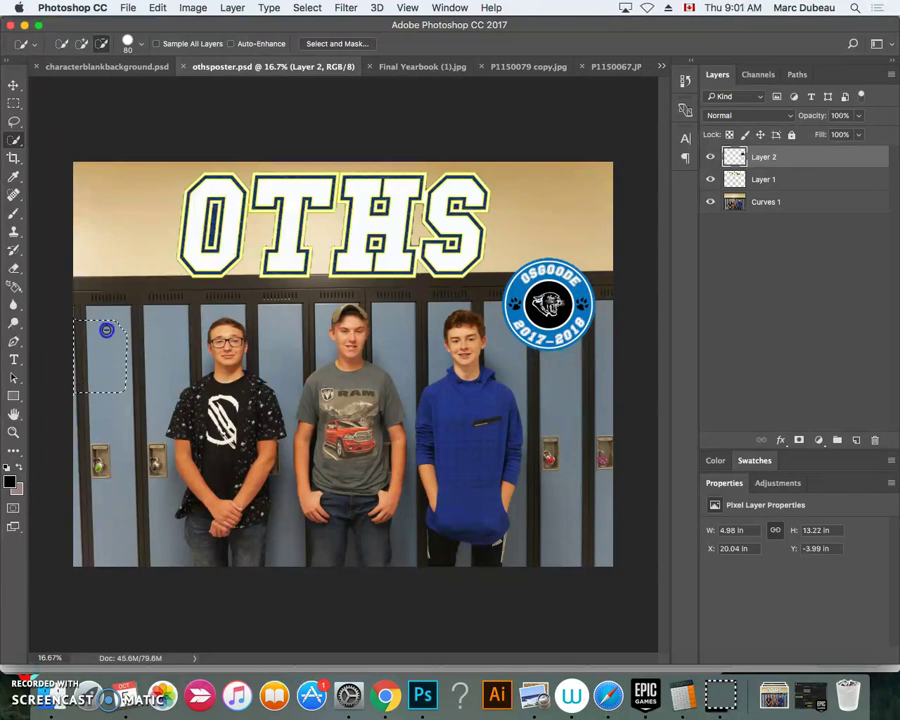
pyautogui.moveTo(101, 313); pyautogui.dragTo(150, 318)
pyautogui.click(61, 43)
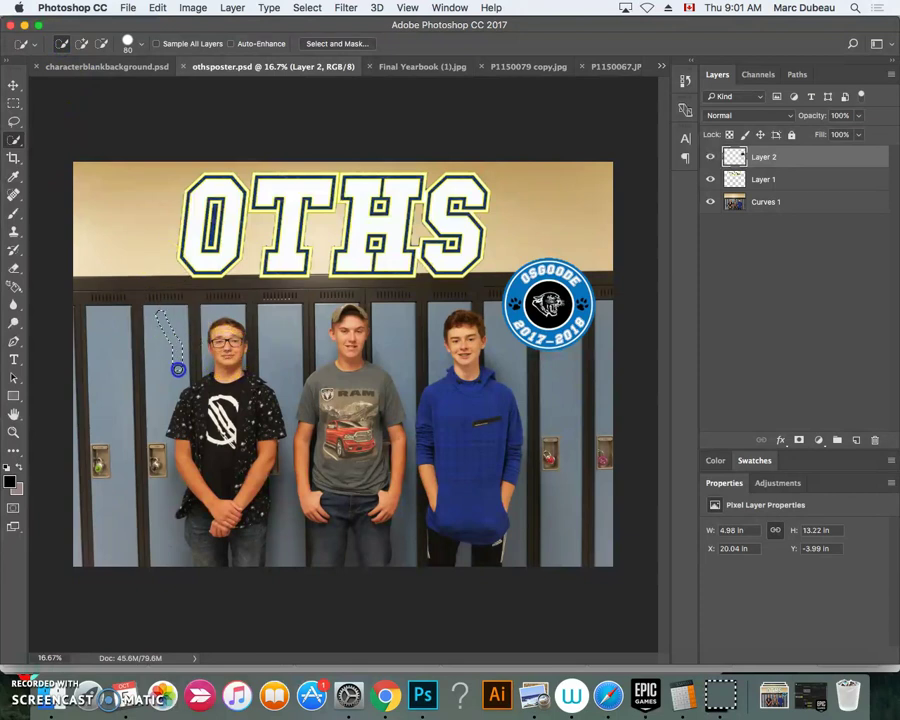
pyautogui.moveTo(147, 311); pyautogui.dragTo(155, 389)
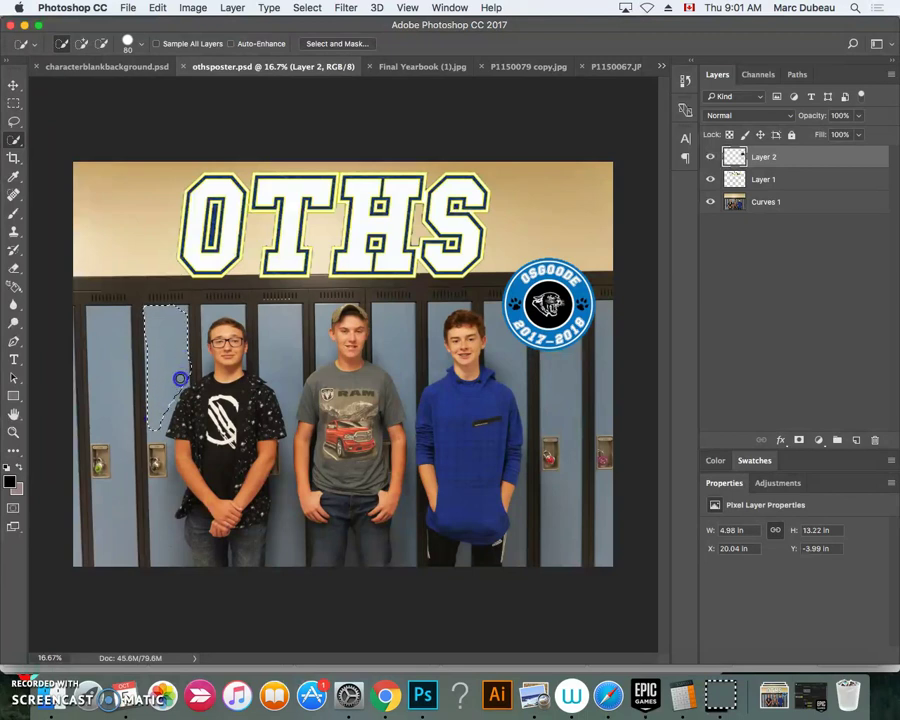
pyautogui.moveTo(185, 386); pyautogui.dragTo(163, 421)
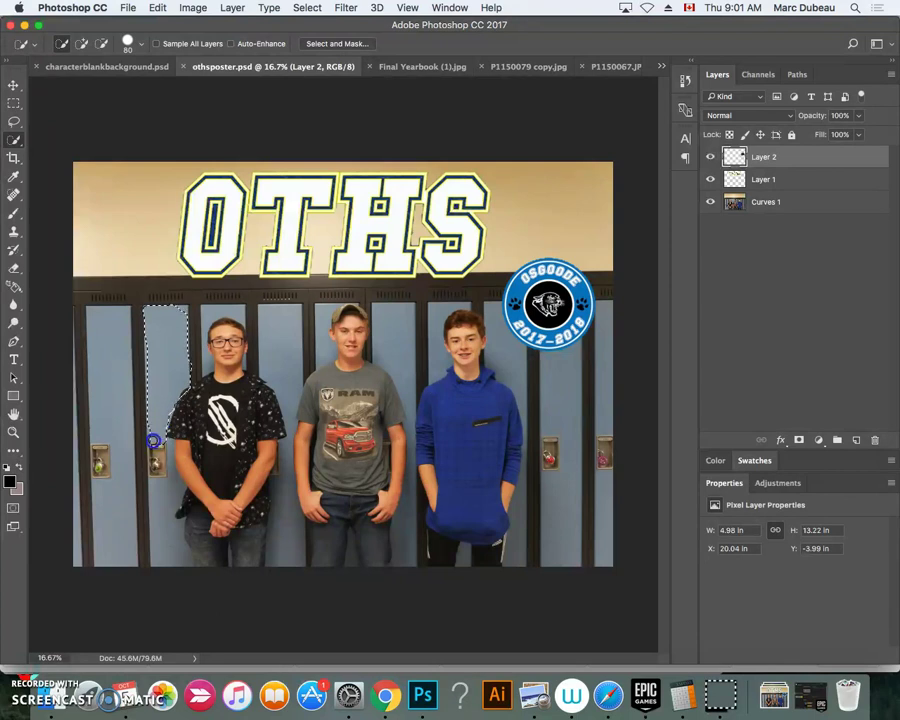
pyautogui.press('super+d')
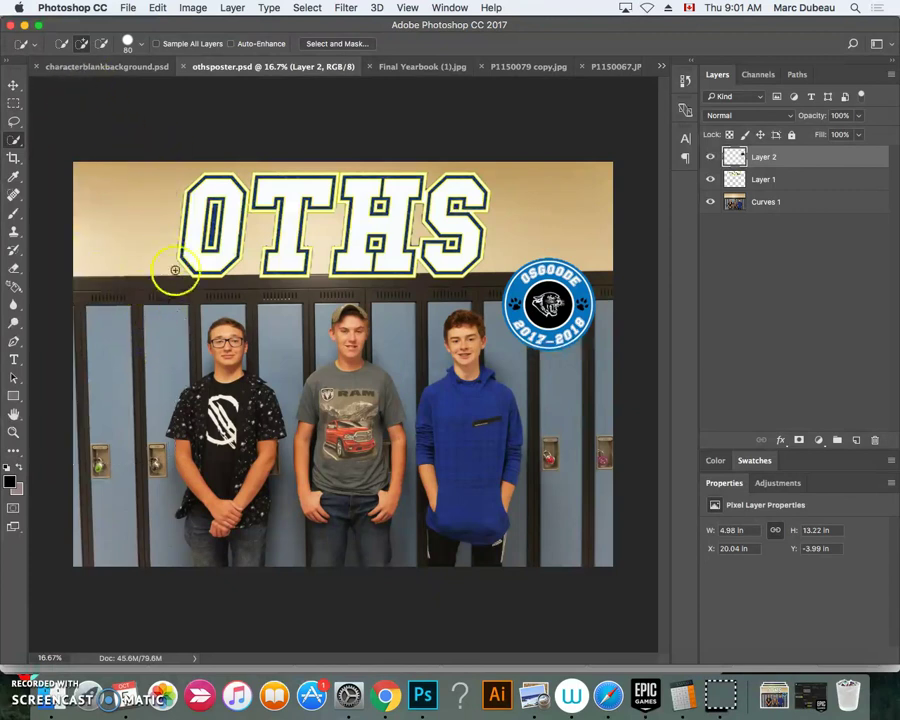
# On Curves 1, subtract the leftmost locker so only the second locker remains selected
pyautogui.click(757, 201)
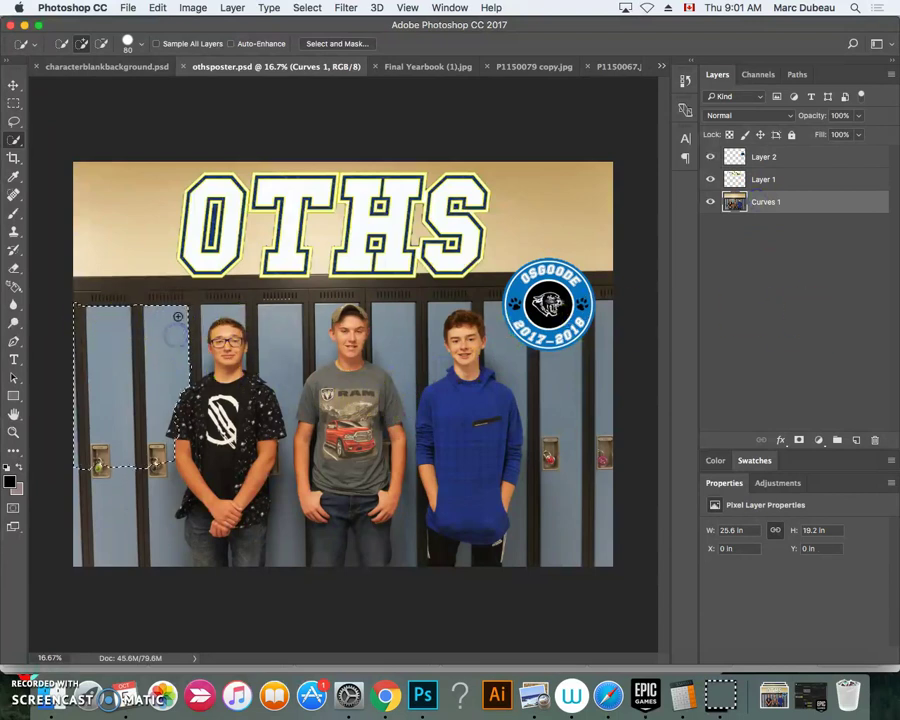
pyautogui.click(102, 44)
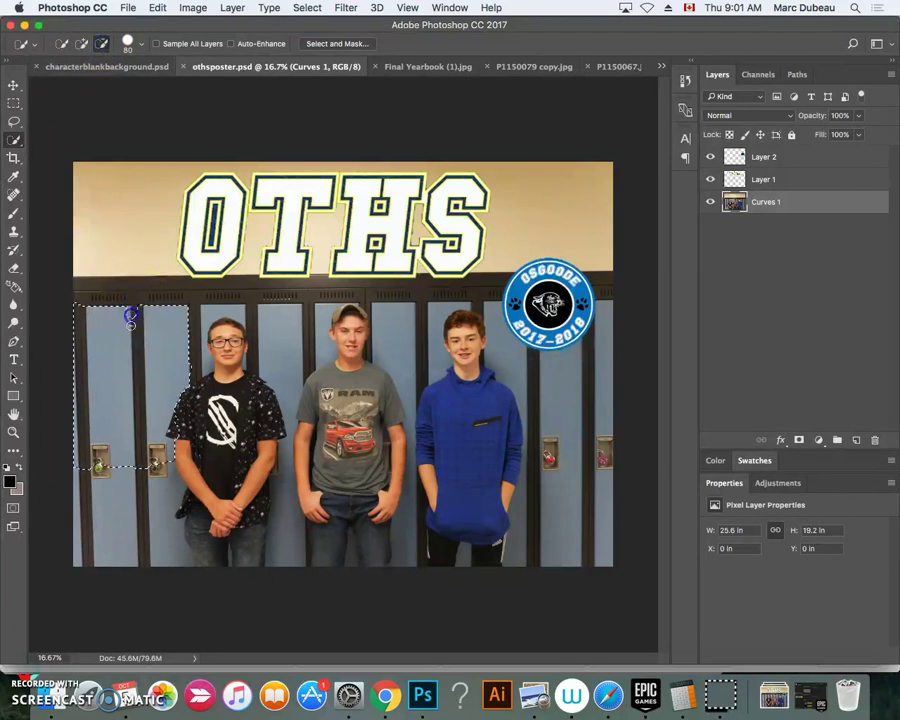
pyautogui.moveTo(127, 341); pyautogui.dragTo(132, 419)
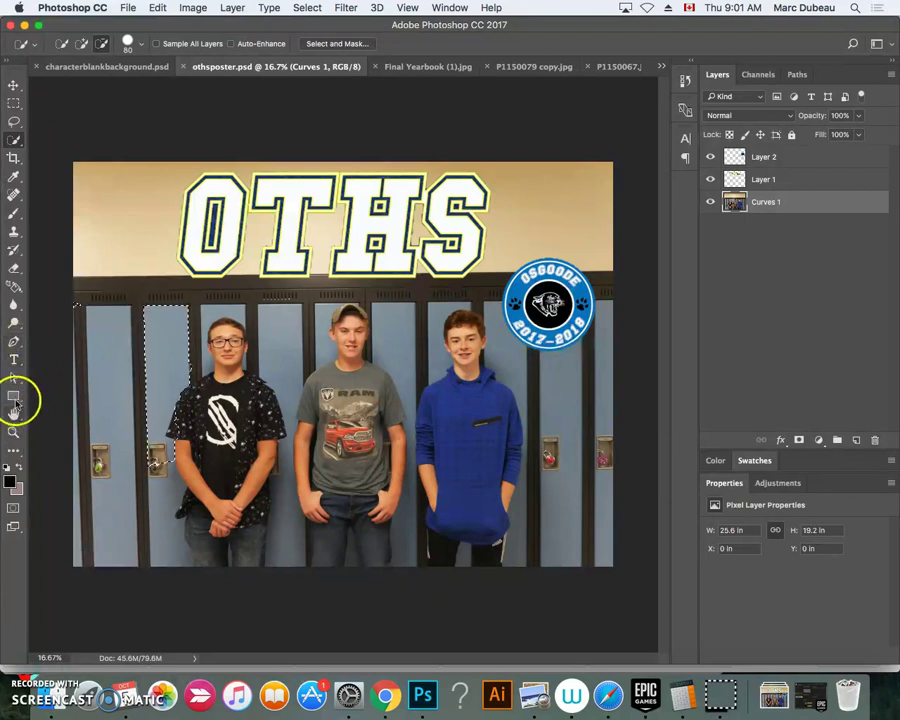
pyautogui.moveTo(14, 286); pyautogui.dragTo(55, 290)
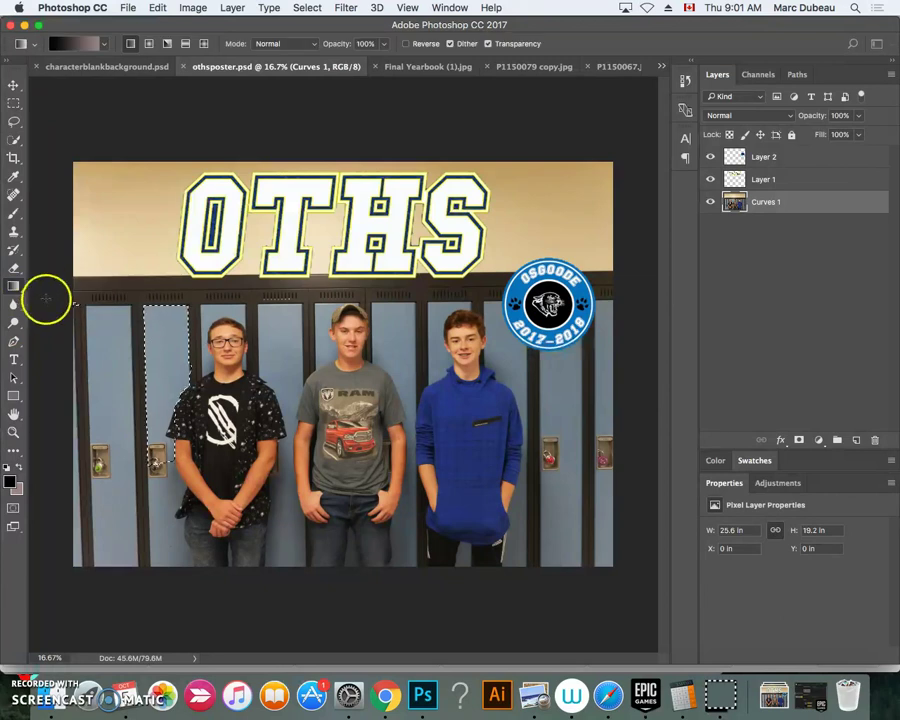
pyautogui.click(104, 43)
pyautogui.click(103, 77)
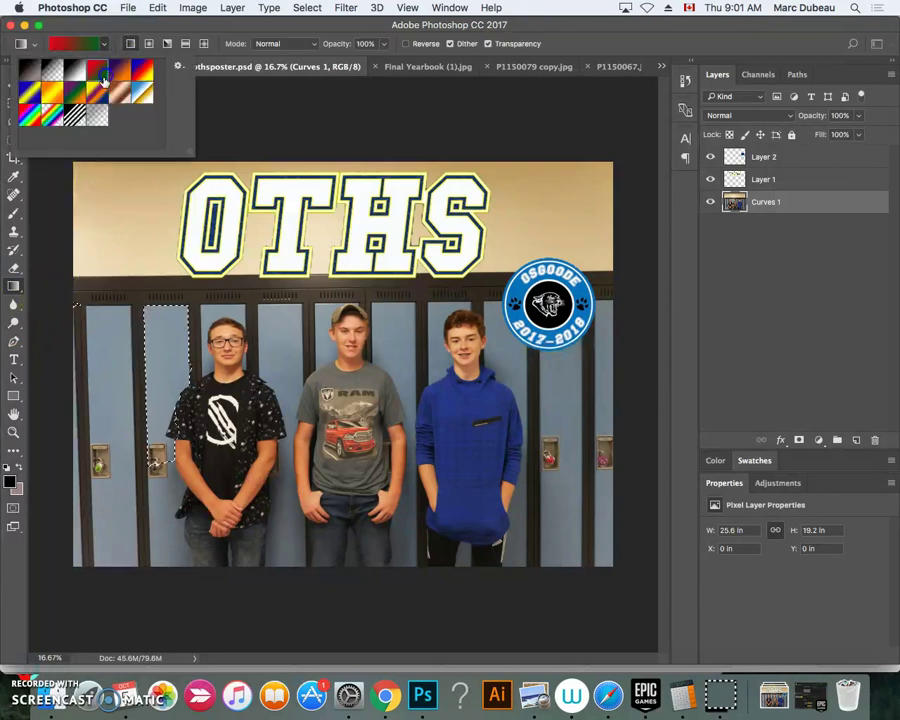
pyautogui.click(100, 376)
pyautogui.moveTo(255, 361); pyautogui.dragTo(255, 361)
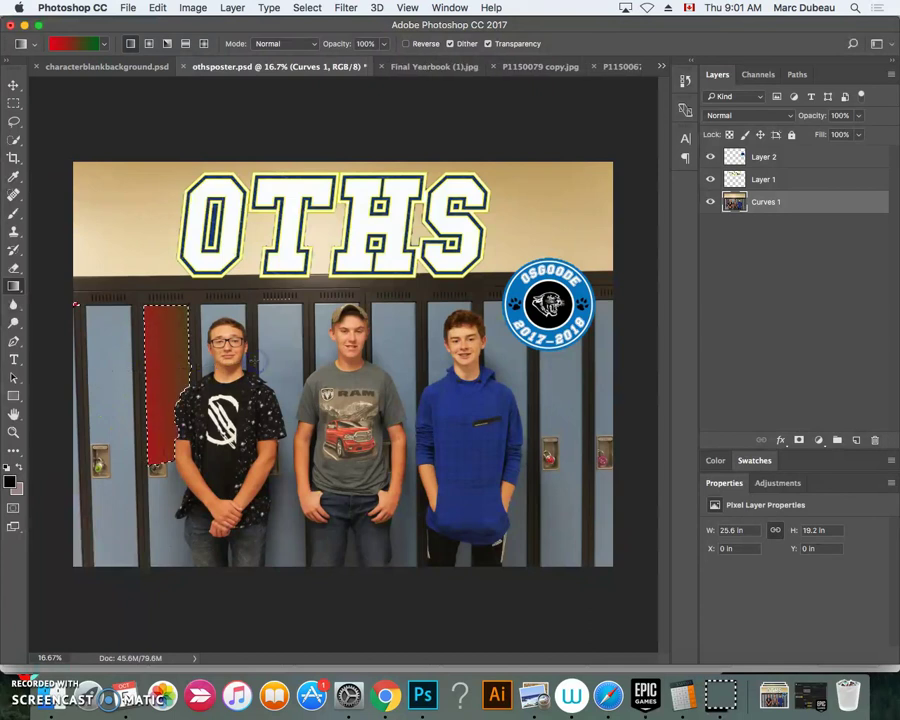
pyautogui.moveTo(166, 373); pyautogui.dragTo(227, 361)
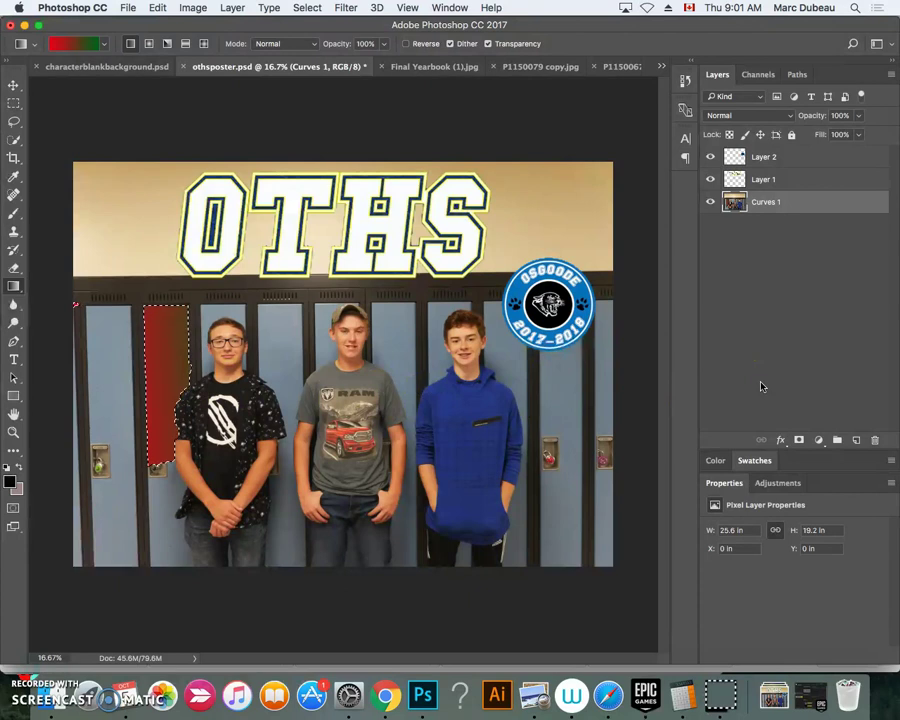
pyautogui.hotkey('ctrl', 'alt', 'z')
pyautogui.hotkey('ctrl', 'alt', 'z')
pyautogui.hotkey('ctrl', 'alt', 'z')
pyautogui.hotkey('ctrl', 'alt', 'z')
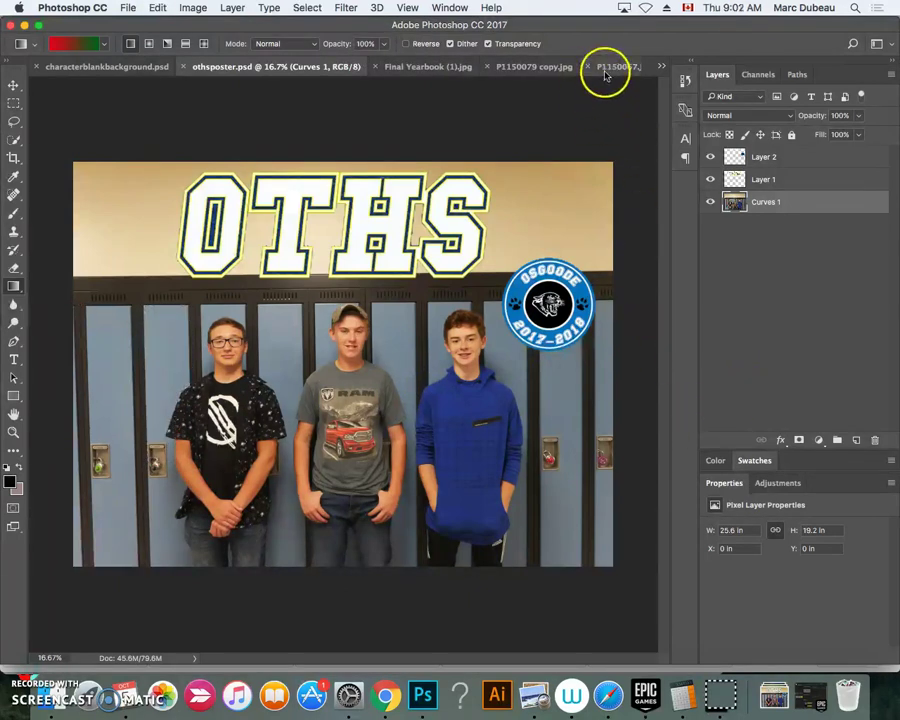
pyautogui.click(606, 67)
# In P1150079 copy.jpg, convert the locked Background into an editable Layer 0
pyautogui.click(462, 70)
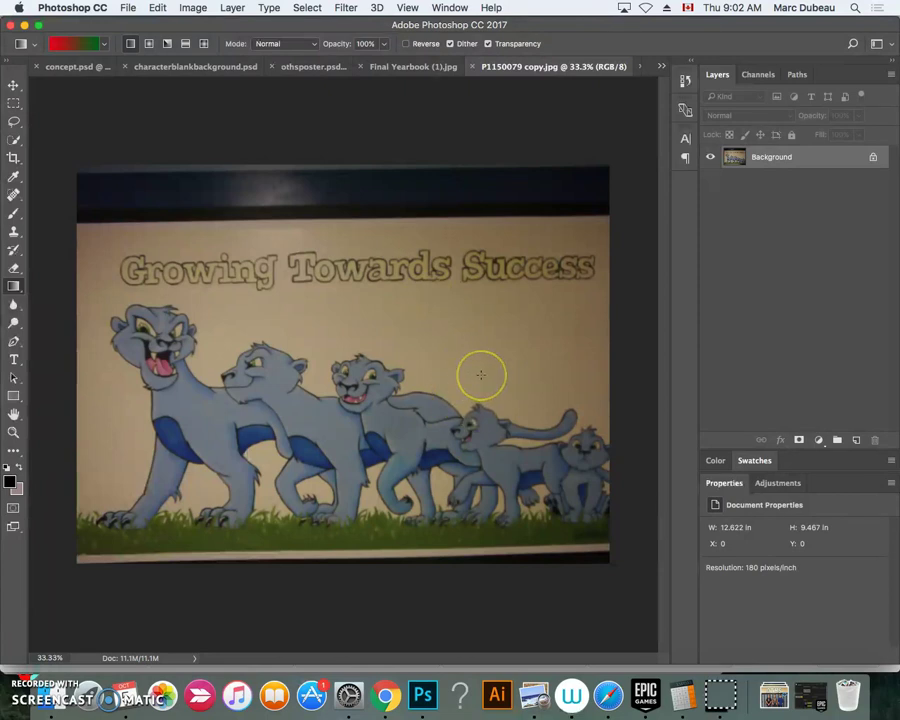
pyautogui.click(21, 104)
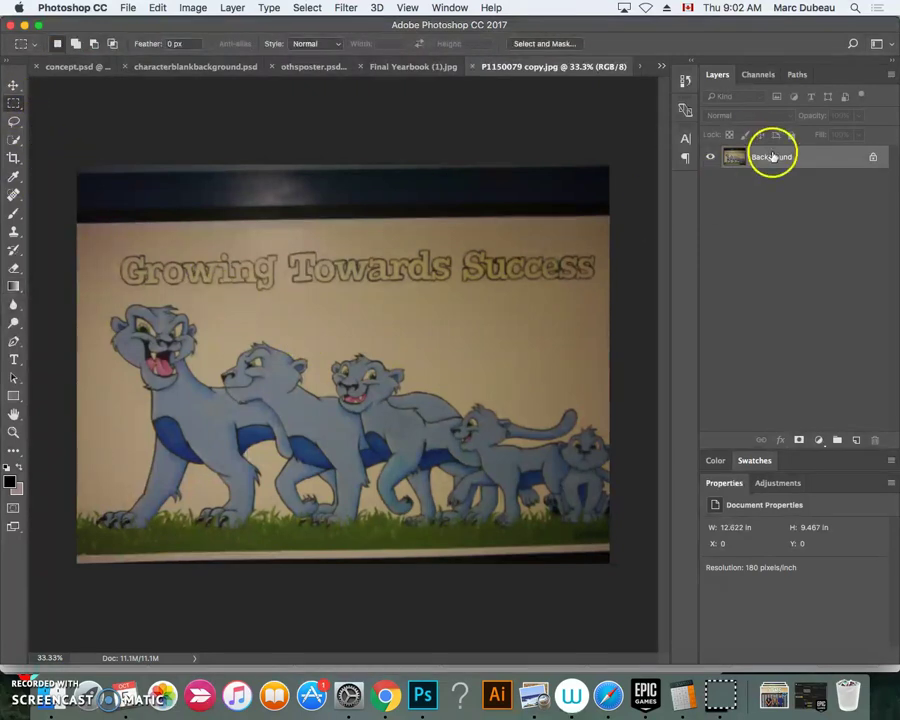
pyautogui.doubleClick(774, 156)
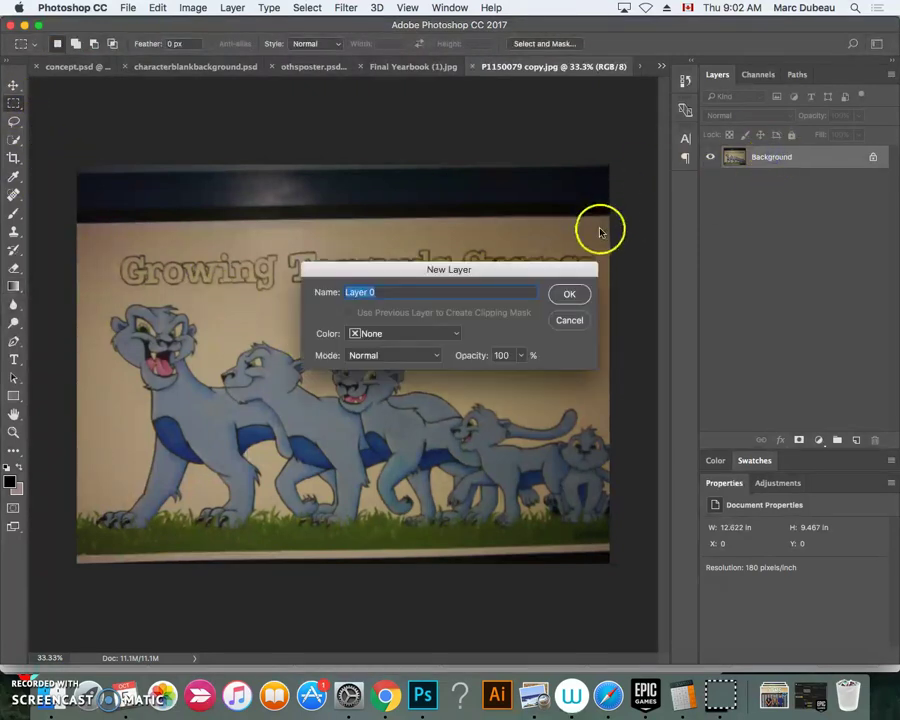
pyautogui.click(570, 292)
# Delete the mural's top title band and the bottom floor strip using rectangular selections
pyautogui.moveTo(70, 158); pyautogui.dragTo(614, 299)
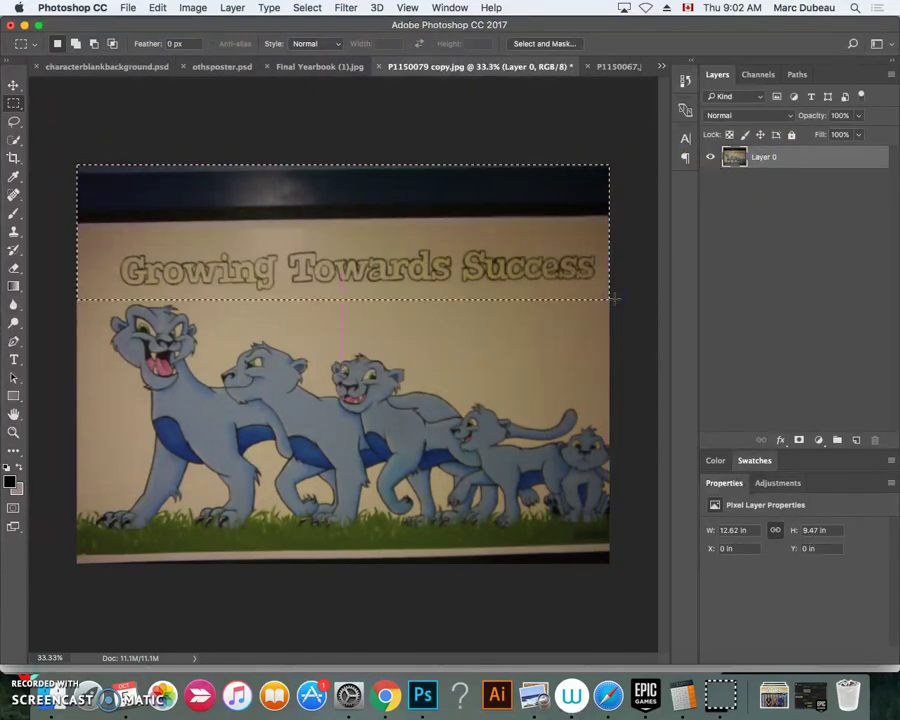
pyautogui.press('Delete')
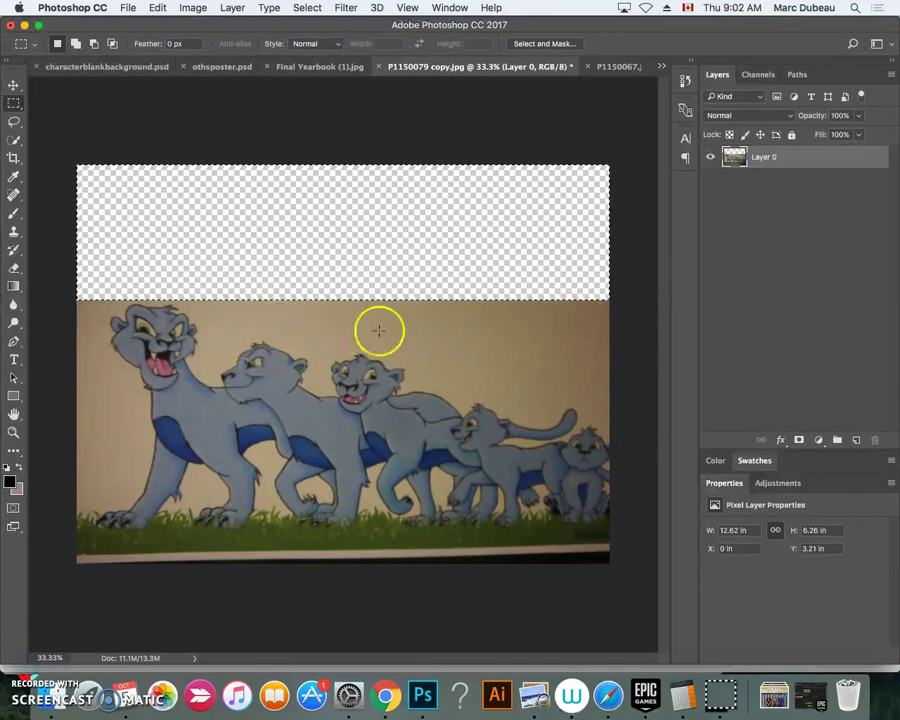
pyautogui.moveTo(64, 556); pyautogui.dragTo(622, 583)
pyautogui.press('Delete')
pyautogui.moveTo(513, 553); pyautogui.dragTo(514, 547)
pyautogui.press('Delete')
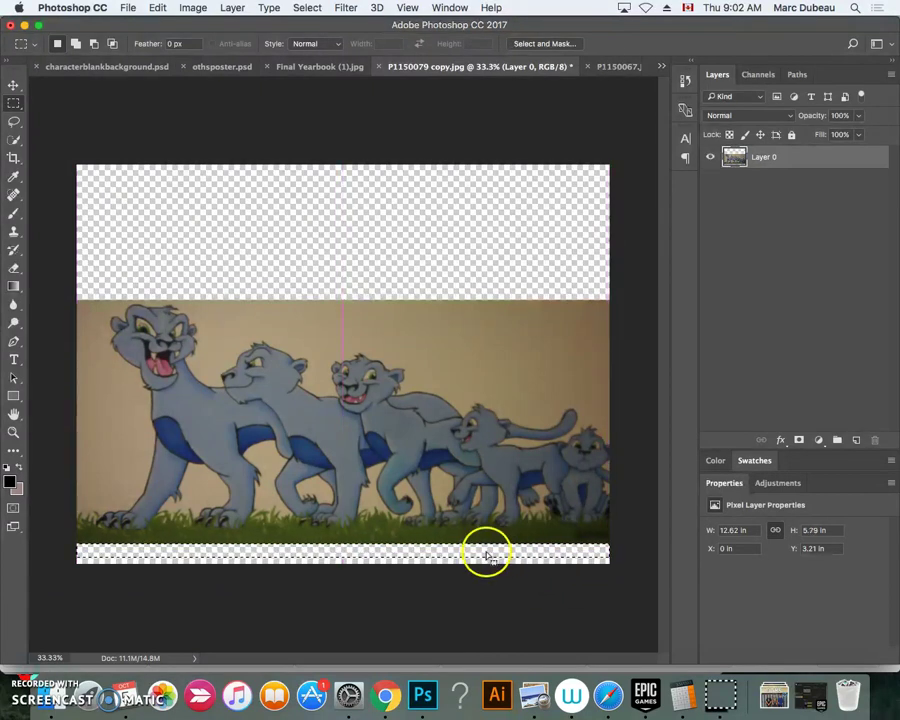
pyautogui.moveTo(14, 139); pyautogui.dragTo(46, 151)
# Magic-wand and delete the tan wall and the tan patches under the first lion
pyautogui.click(454, 318)
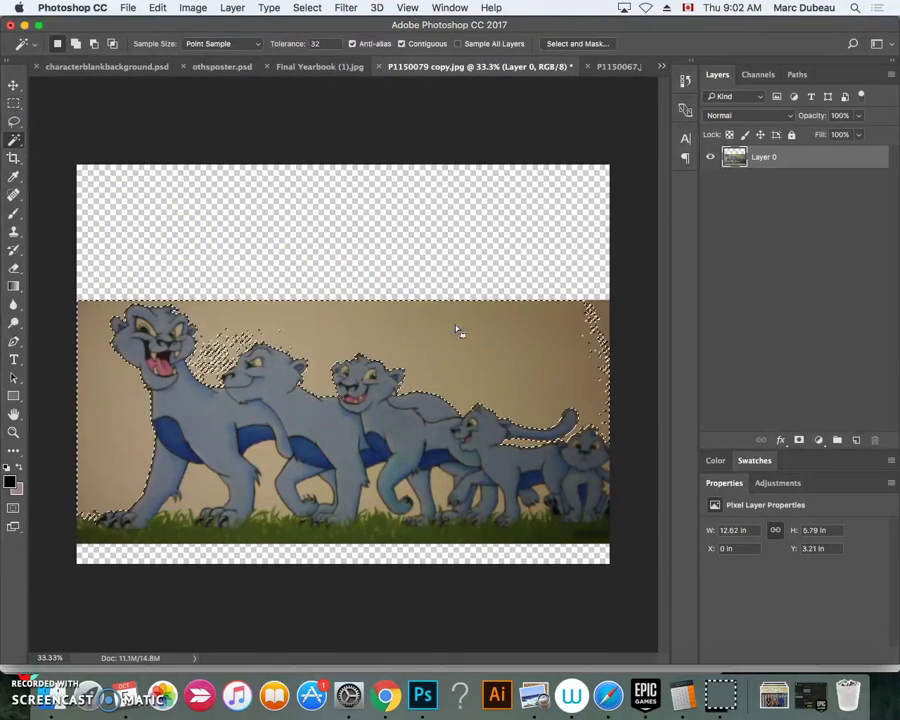
pyautogui.press('Delete')
pyautogui.click(390, 430)
pyautogui.click(281, 466)
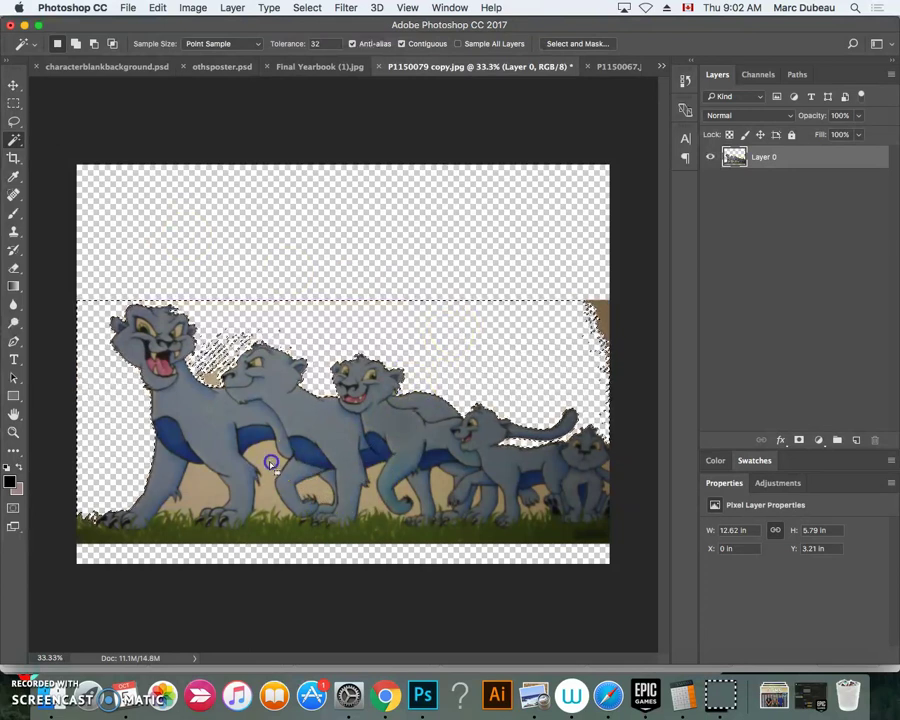
pyautogui.click(199, 488)
pyautogui.press('Delete')
# Delete the tan gaps between the legs of the second, third and small lions
pyautogui.click(325, 486)
pyautogui.press('Delete')
pyautogui.click(370, 484)
pyautogui.press('Delete')
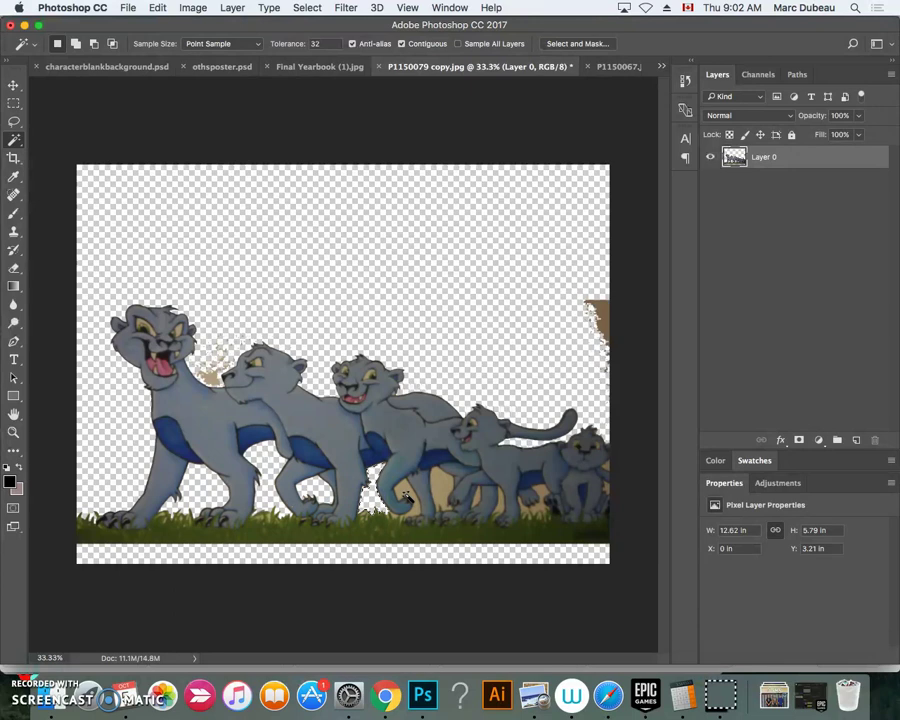
pyautogui.click(440, 481)
pyautogui.click(415, 493)
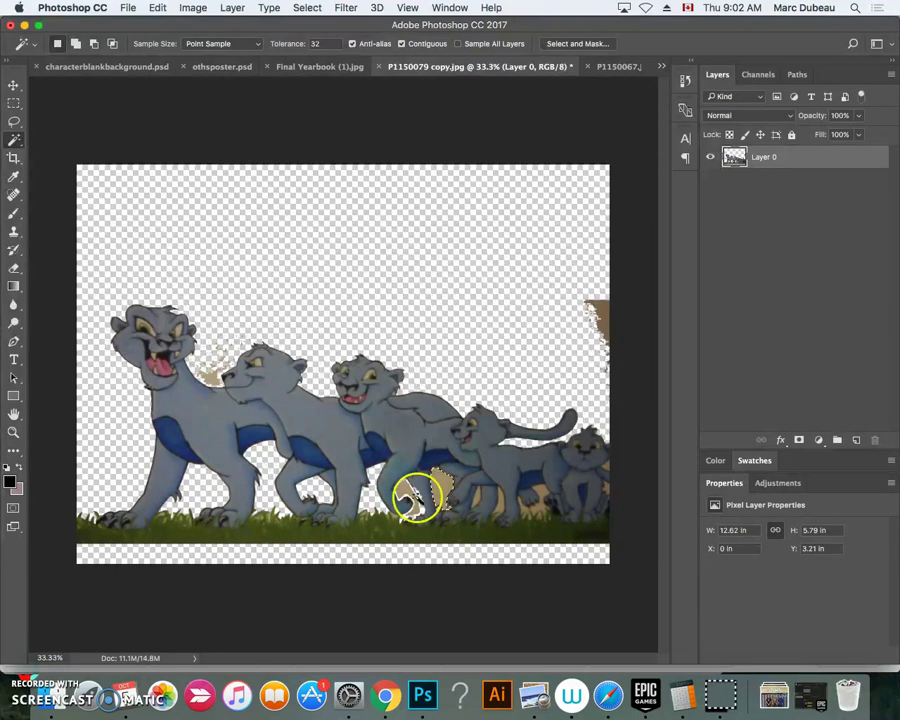
pyautogui.press('Delete')
pyautogui.click(497, 506)
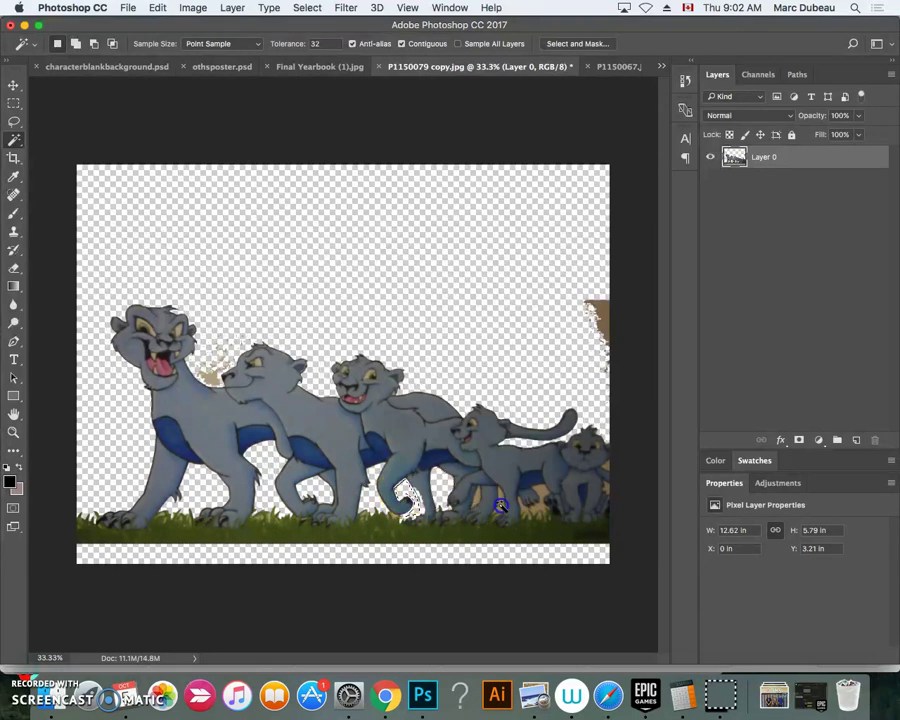
pyautogui.click(506, 498)
pyautogui.click(539, 513)
pyautogui.press('Delete')
# Remove the leftover tan specks at the right edge and by the lion's neck
pyautogui.click(606, 494)
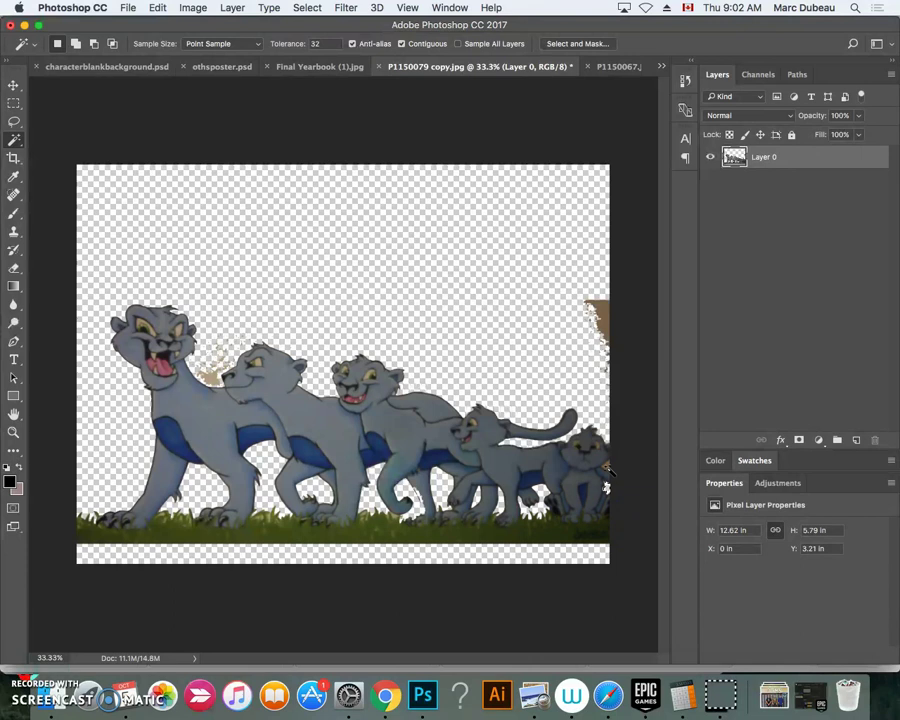
pyautogui.click(208, 372)
pyautogui.click(211, 352)
pyautogui.click(264, 324)
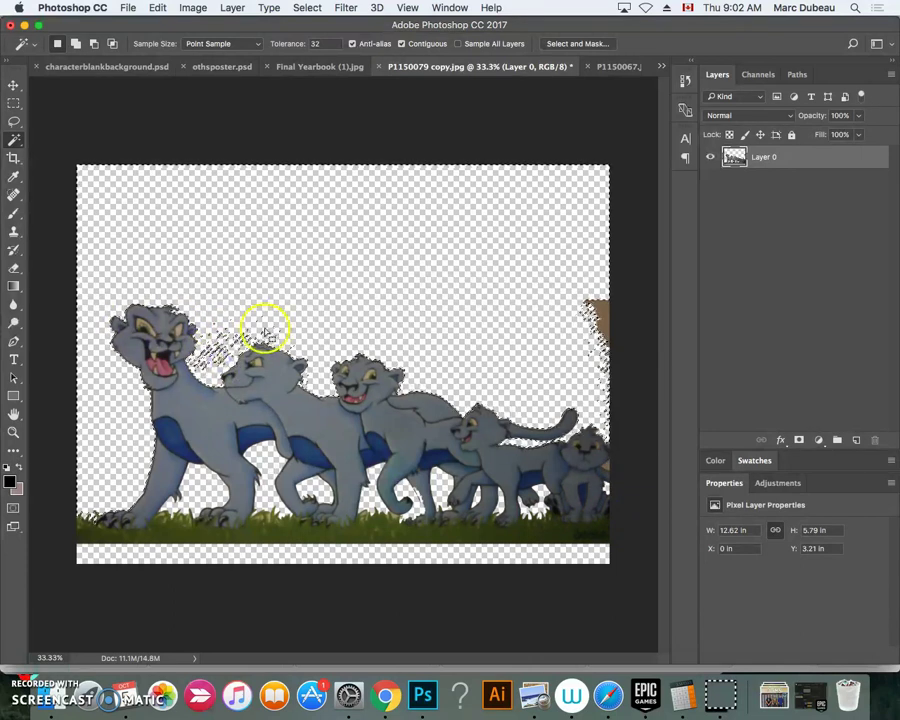
pyautogui.press('super+d')
pyautogui.click(604, 318)
pyautogui.press('Delete')
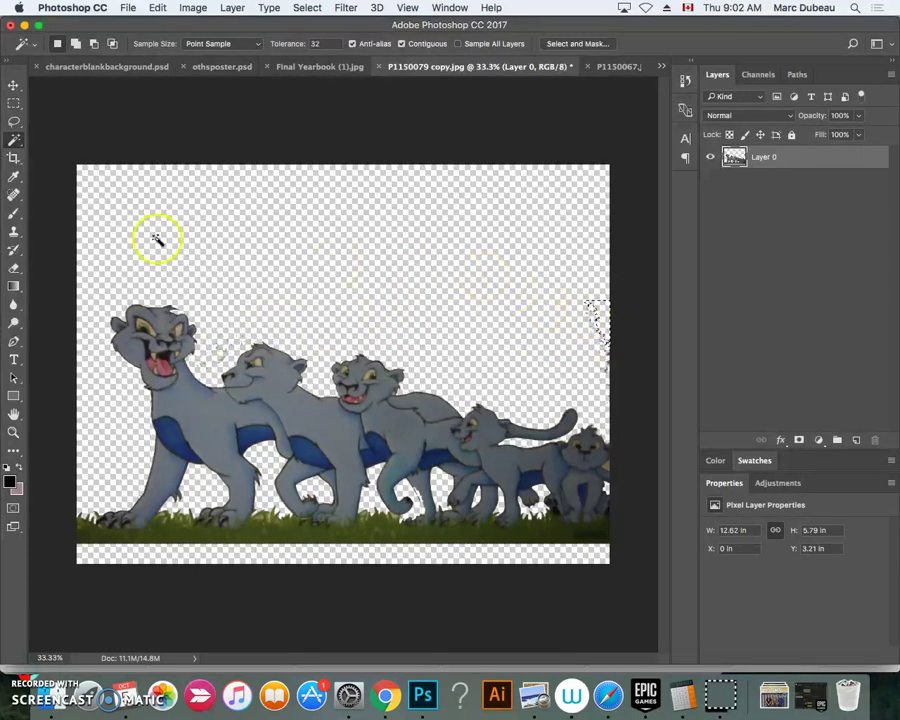
# Draw a rectangular selection over the upper right and shift it to the upper centre
pyautogui.click(14, 103)
pyautogui.moveTo(480, 208); pyautogui.dragTo(669, 388)
pyautogui.moveTo(520, 289); pyautogui.dragTo(235, 217)
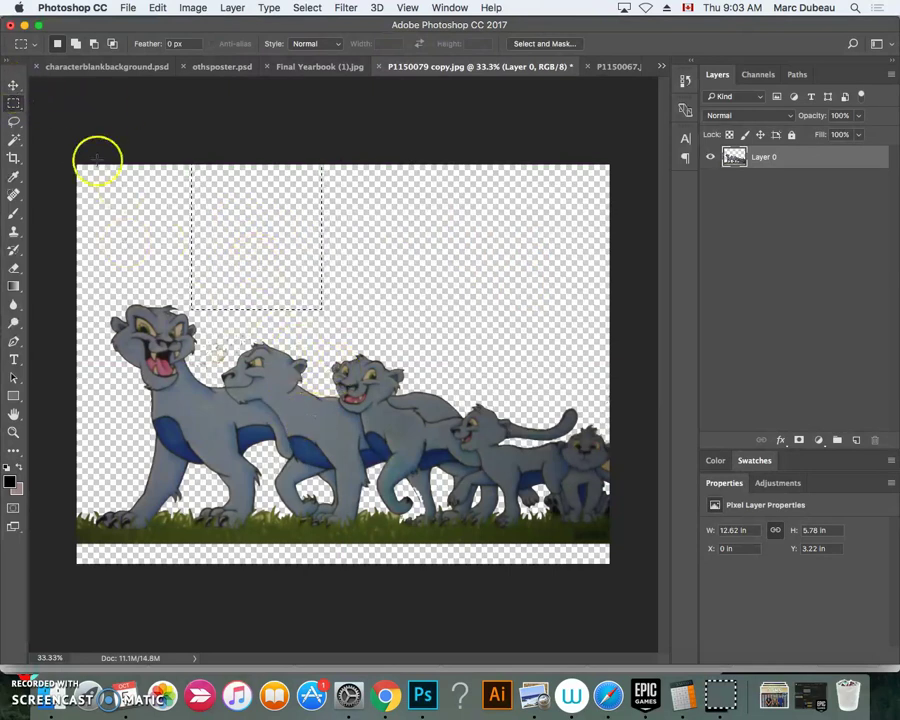
# Drag the cut-out lions into othsposter.psd and drop them at the bottom of the locker photo
pyautogui.click(14, 87)
pyautogui.moveTo(347, 405); pyautogui.dragTo(406, 67)
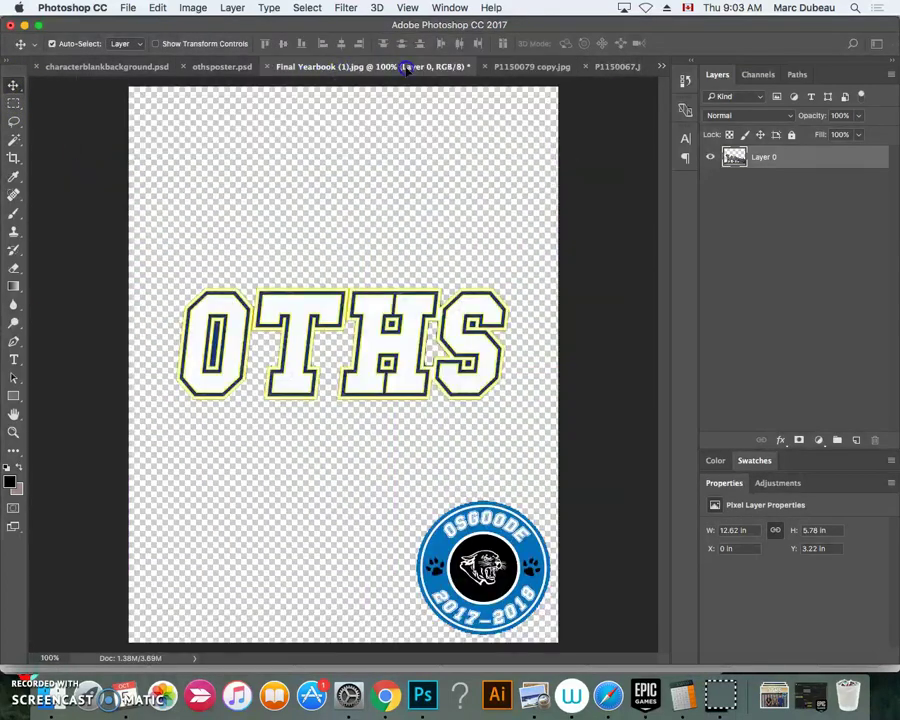
pyautogui.moveTo(518, 78); pyautogui.dragTo(222, 68)
pyautogui.moveTo(232, 224); pyautogui.dragTo(355, 492)
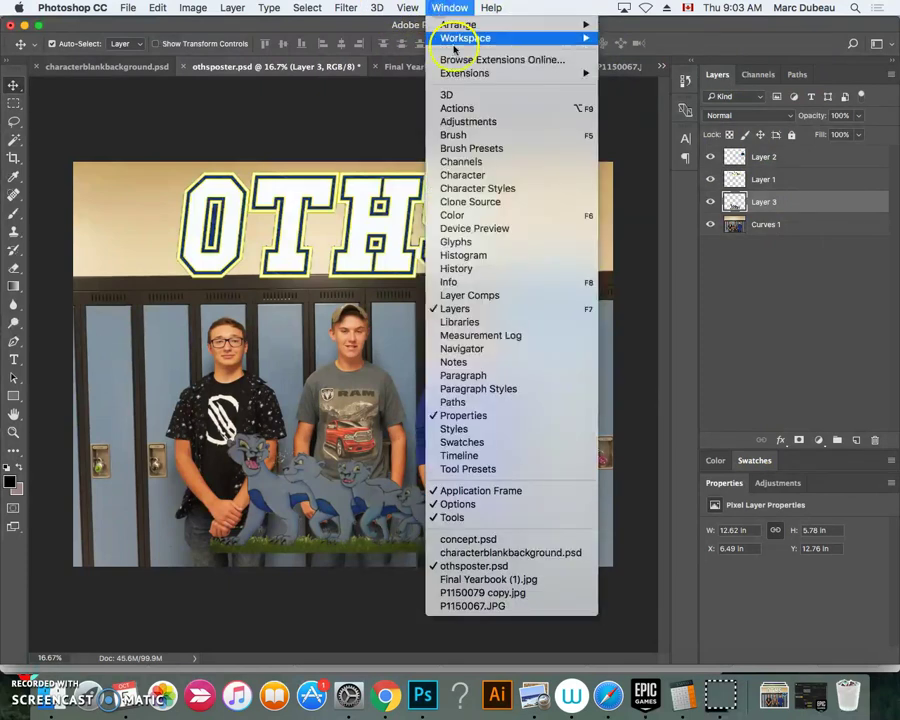
# Add a Curves 2 adjustment above the lions layer, with Curves 1 moved above it
pyautogui.click(467, 122)
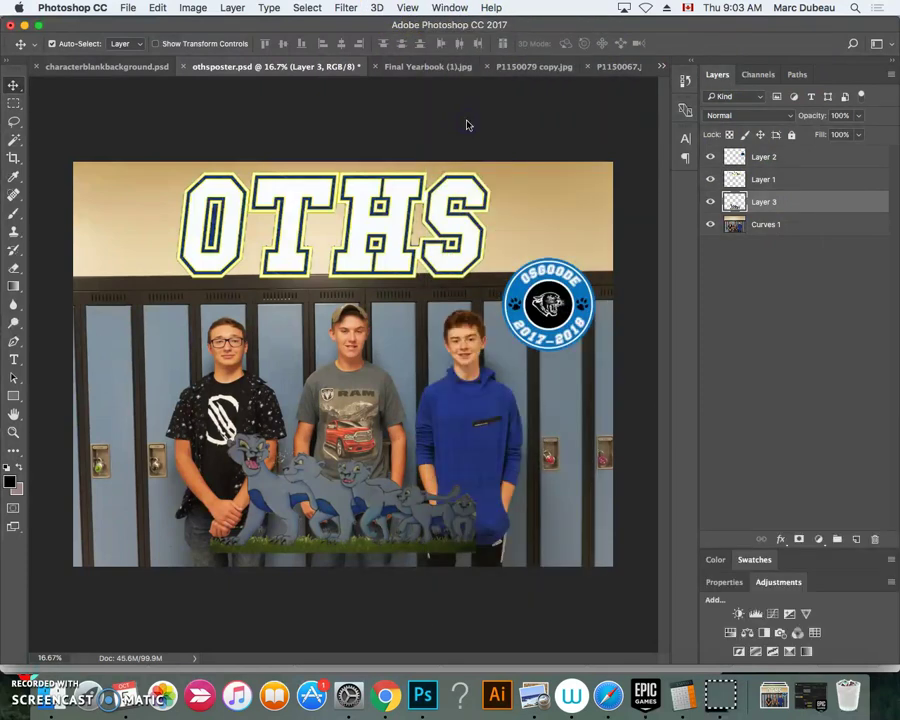
pyautogui.click(778, 614)
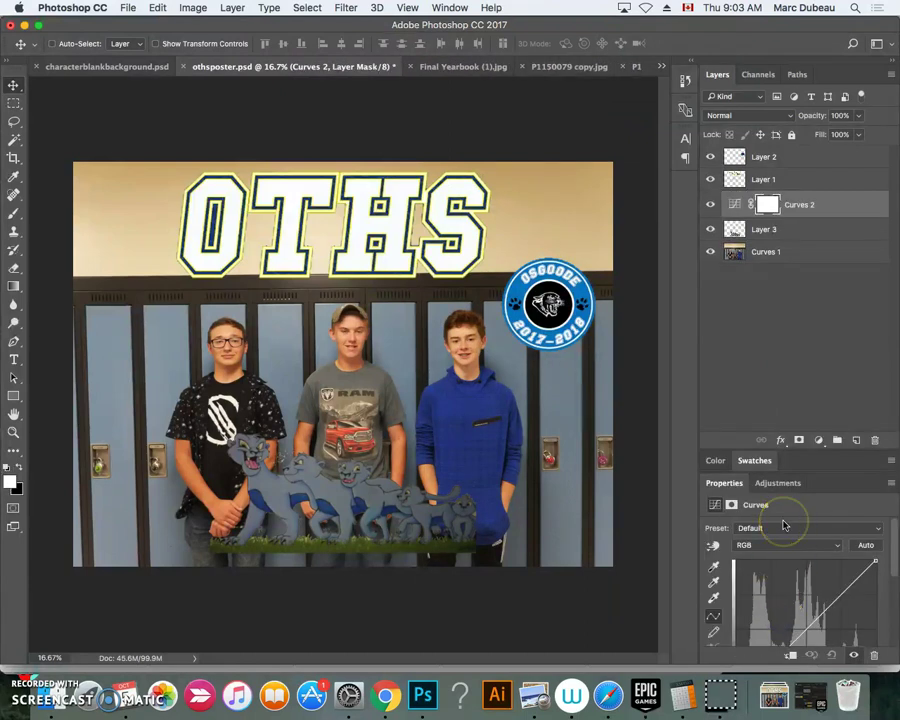
pyautogui.press('Delete')
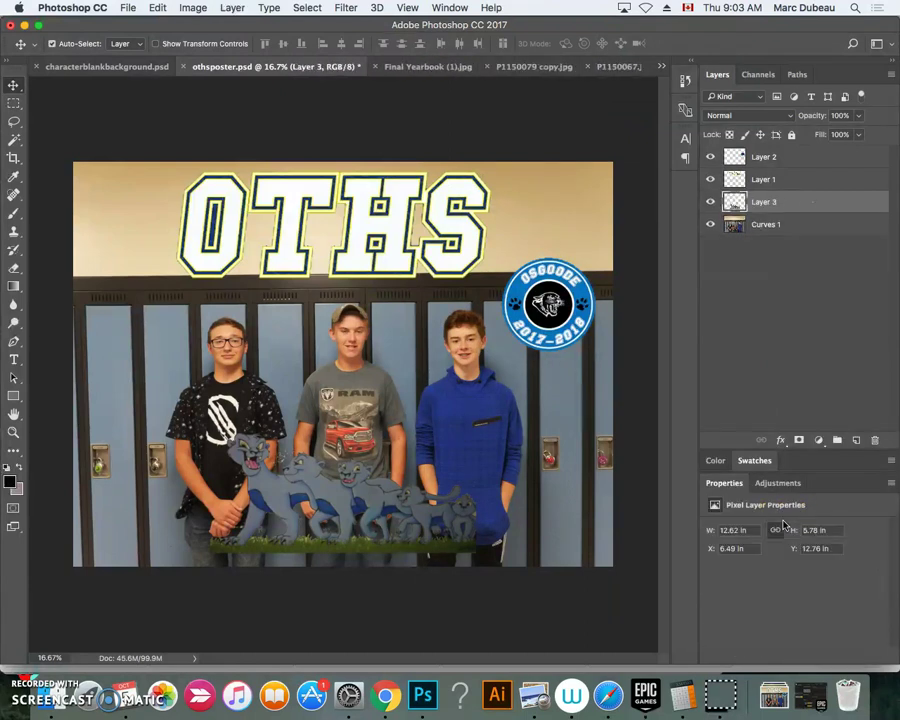
pyautogui.hotkey('ctrl', 'z')
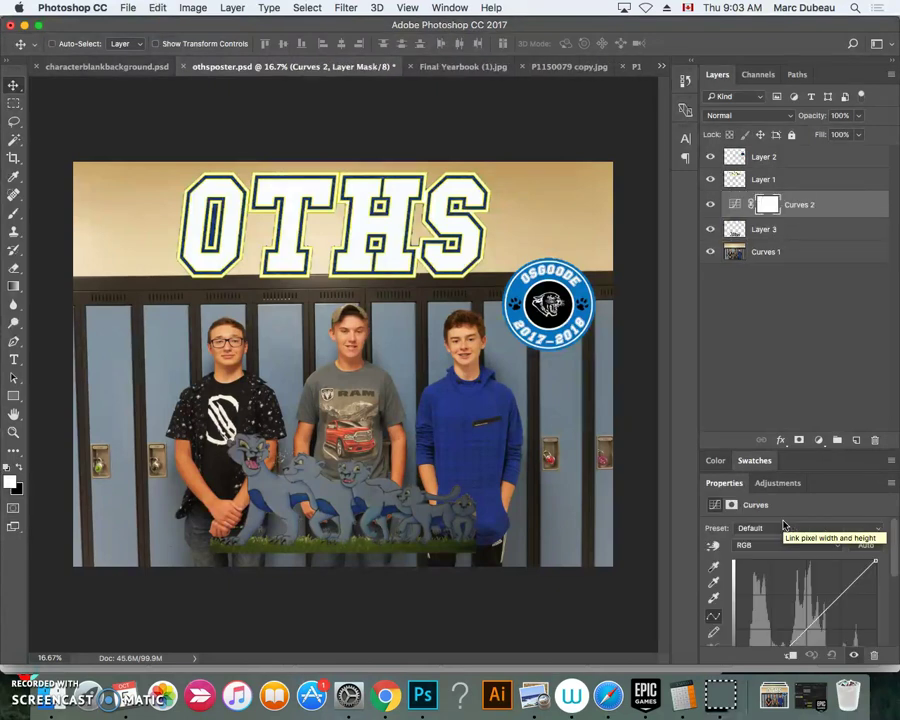
pyautogui.moveTo(777, 252); pyautogui.dragTo(777, 193)
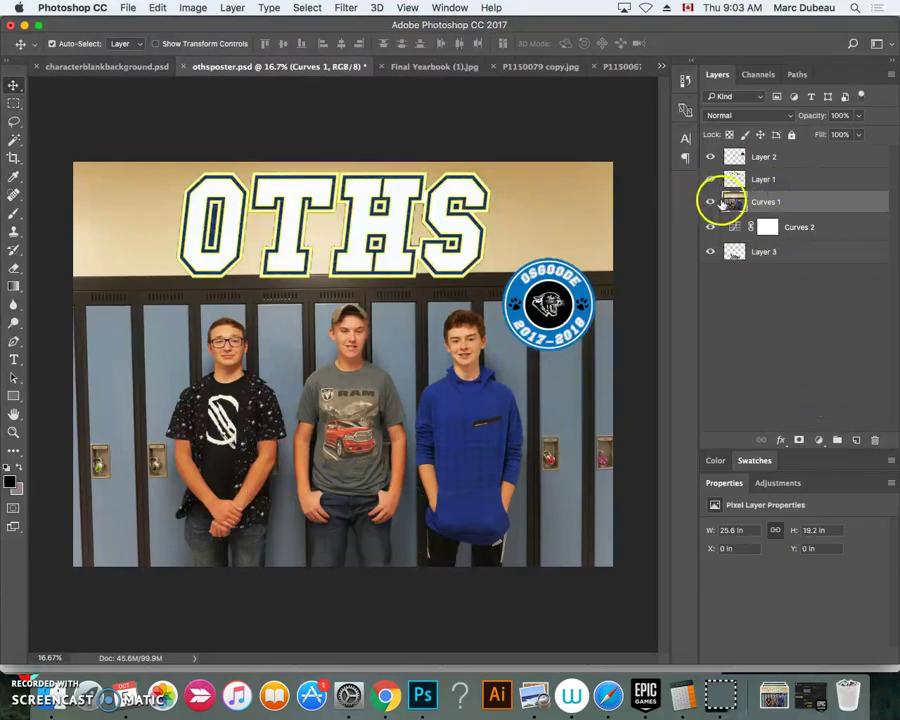
# Hide the student photo, OTHS lettering and Osgoode badge, and bow Curves 2 upward to lighten the lions
pyautogui.click(710, 201)
pyautogui.click(710, 179)
pyautogui.click(710, 157)
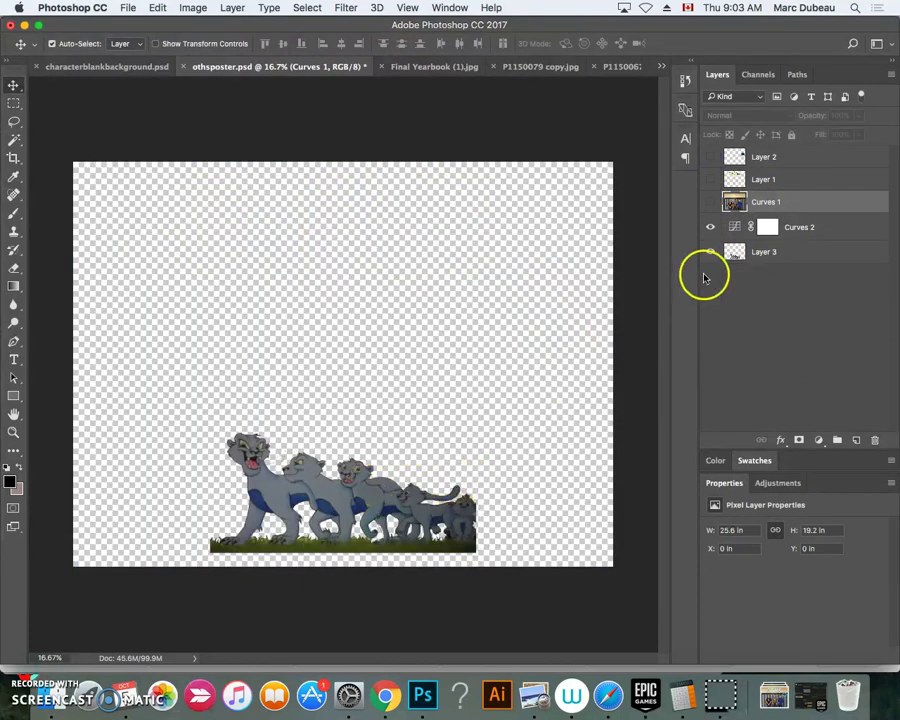
pyautogui.click(737, 228)
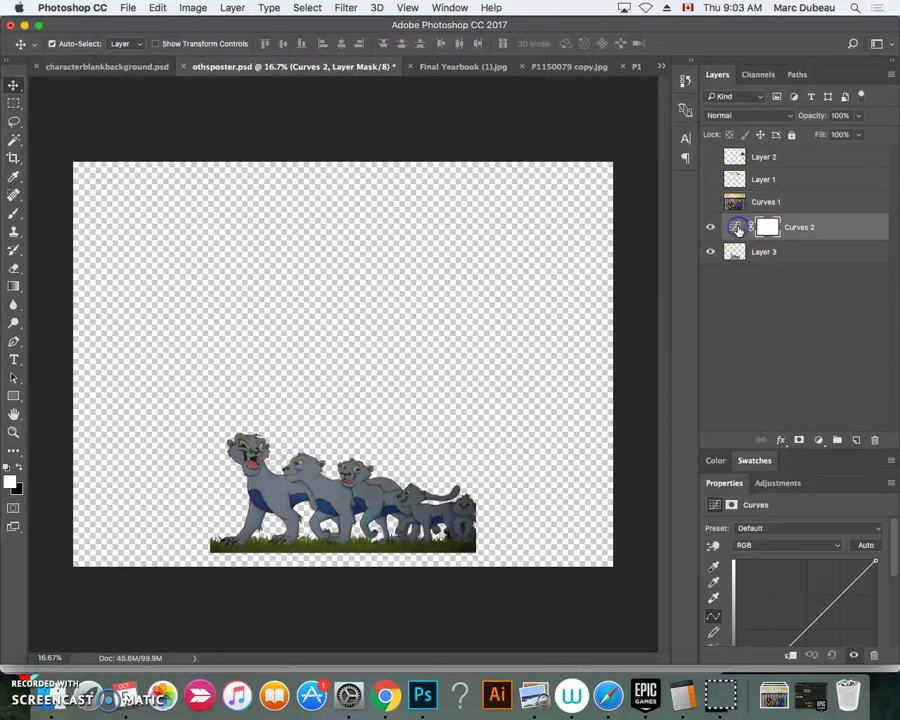
pyautogui.moveTo(831, 604); pyautogui.dragTo(823, 581)
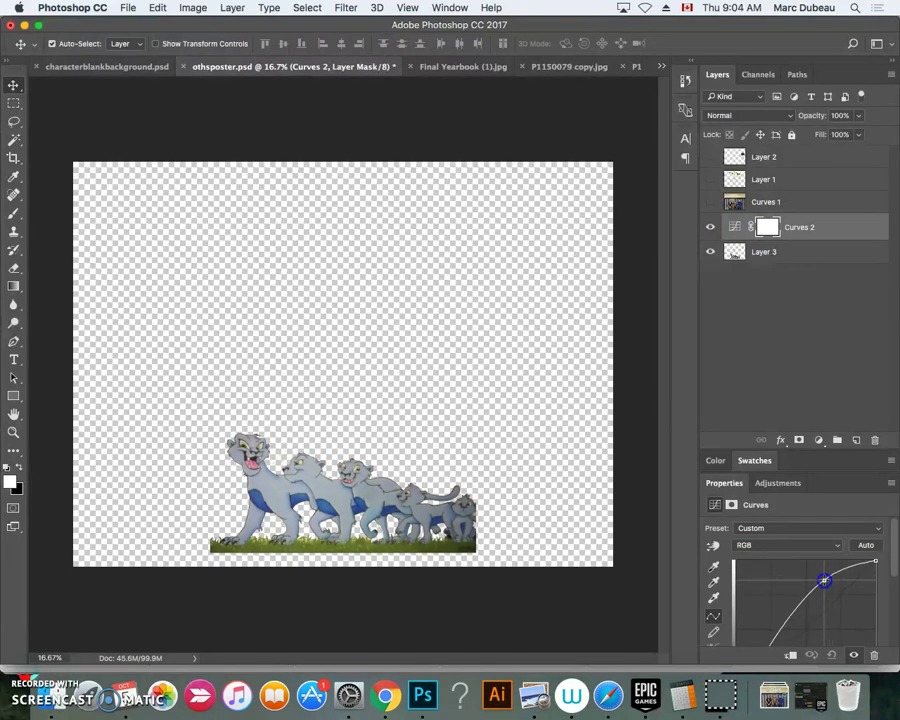
pyautogui.press('super+t')
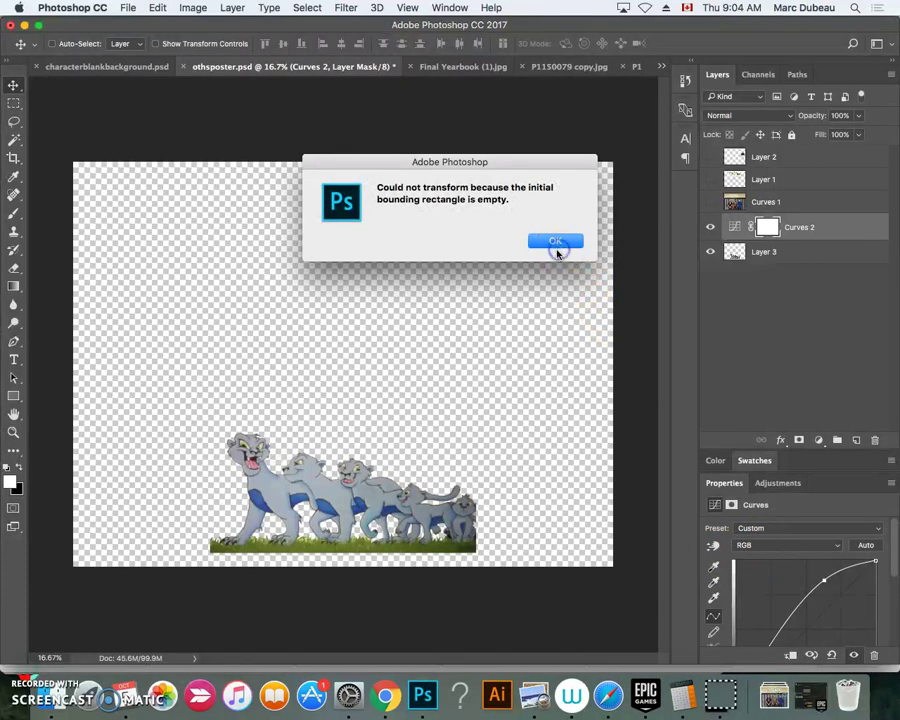
# Dismiss the transform alert and reorder Curves 1 above Curves 2 in the layer stack
pyautogui.click(556, 246)
pyautogui.moveTo(789, 236); pyautogui.dragTo(789, 286)
pyautogui.click(710, 252)
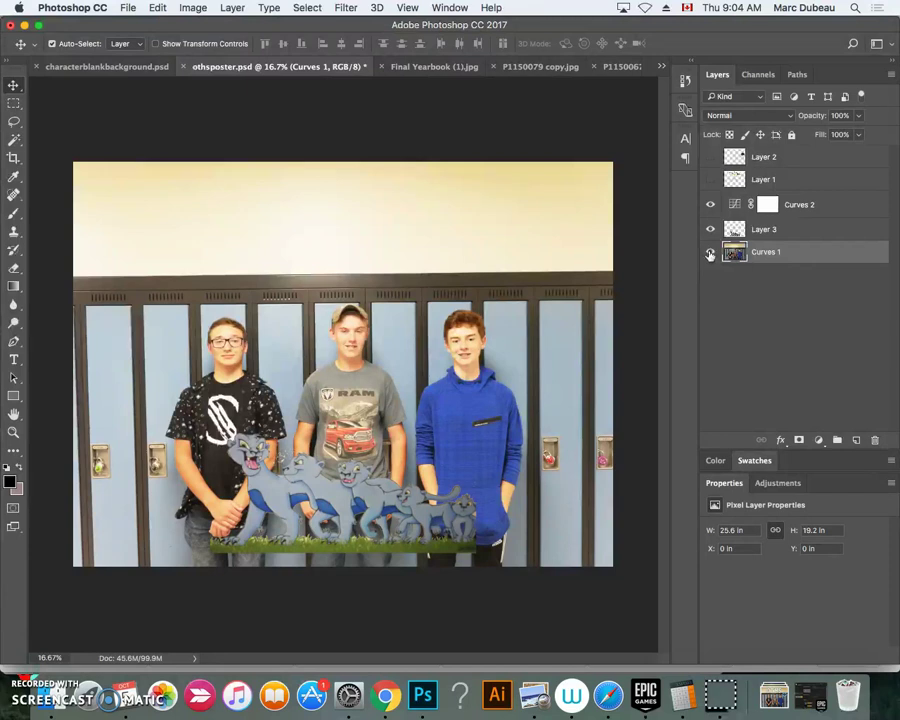
pyautogui.click(710, 254)
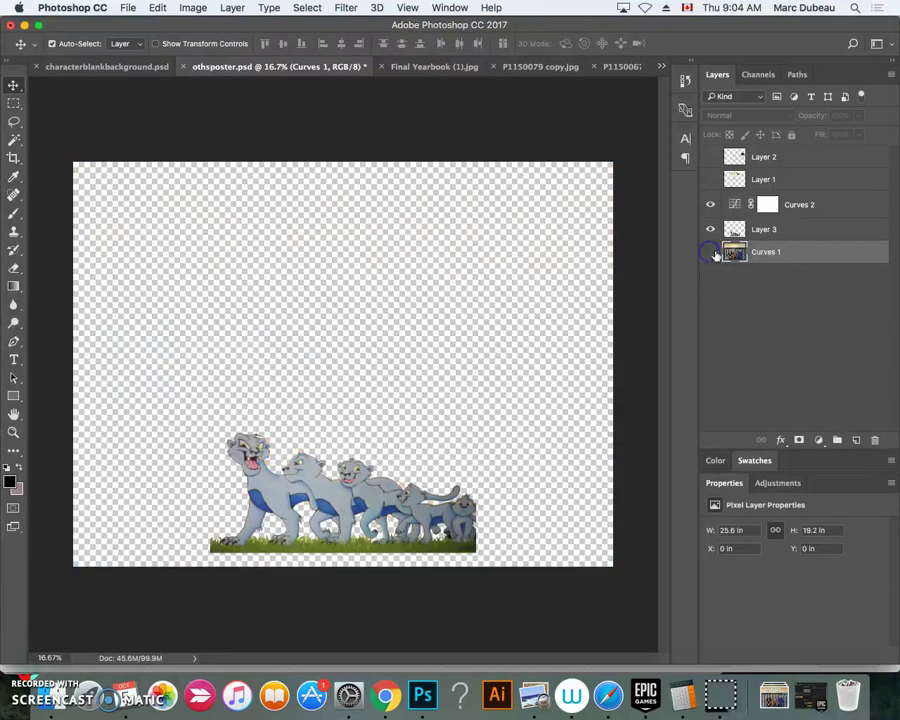
pyautogui.moveTo(766, 249); pyautogui.dragTo(732, 204)
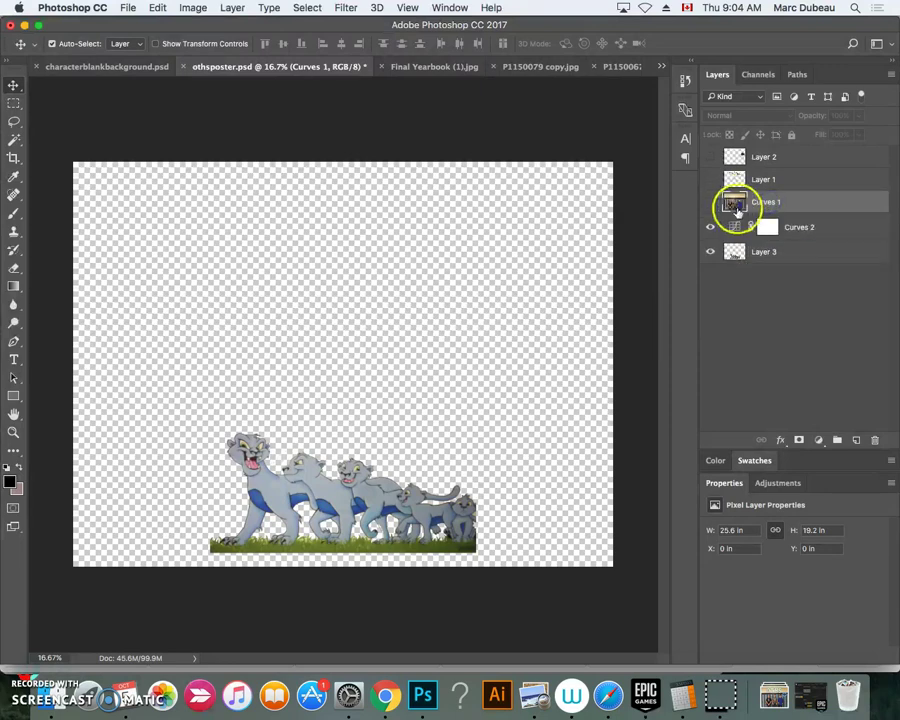
pyautogui.click(709, 203)
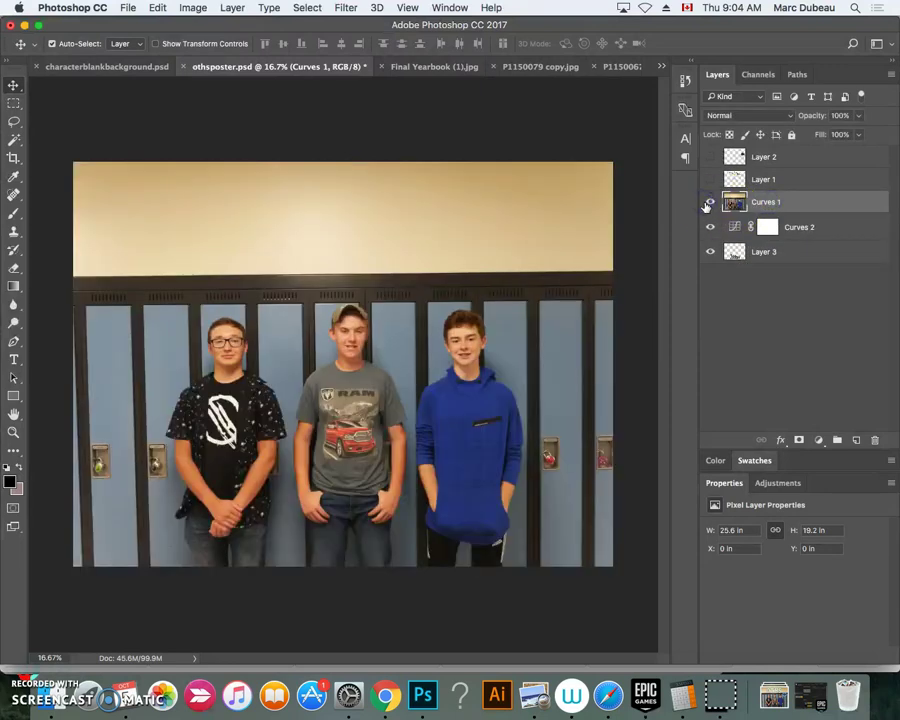
pyautogui.click(708, 204)
# Merge Curves 2 with Layer 3, move the result above Curves 1, and show the student photo
pyautogui.click(805, 228)
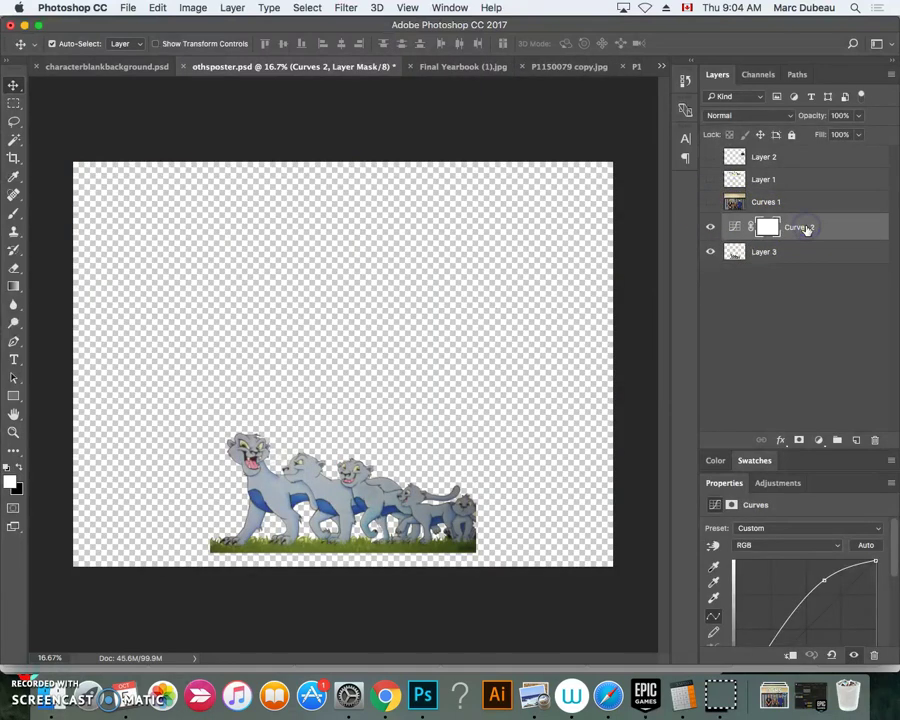
pyautogui.moveTo(808, 228); pyautogui.dragTo(806, 249)
pyautogui.keyDown('shift'); pyautogui.click(803, 251); pyautogui.keyUp('shift')
pyautogui.rightClick(801, 246)
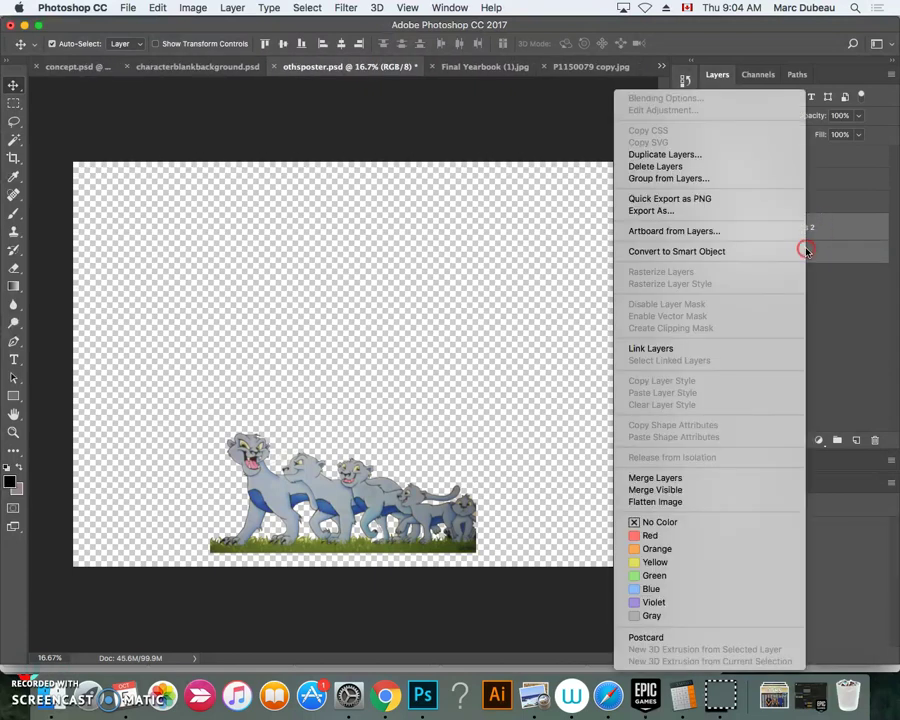
pyautogui.click(701, 478)
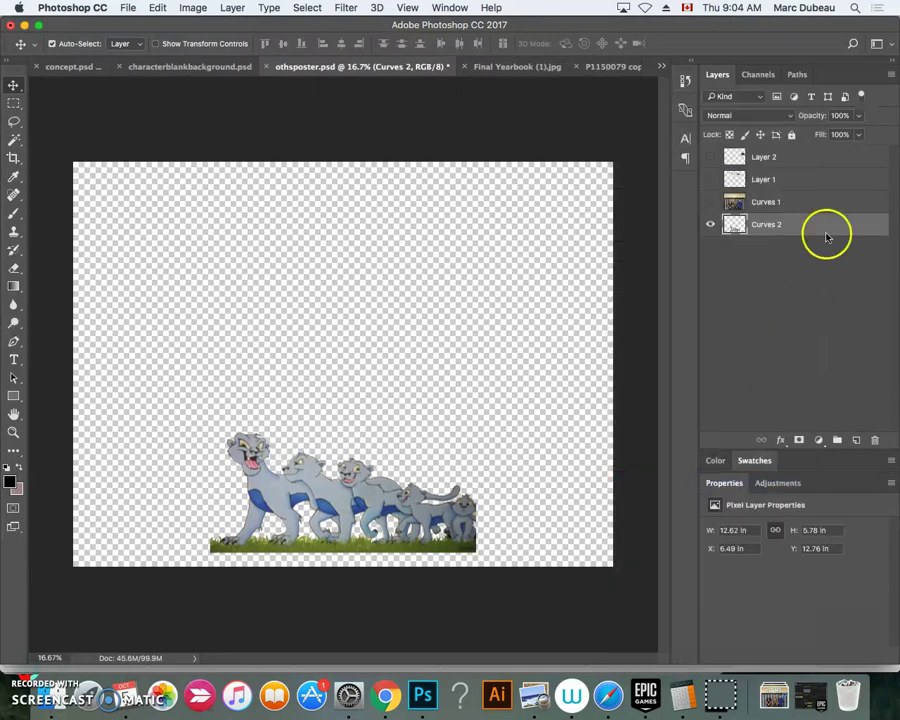
pyautogui.moveTo(819, 222); pyautogui.dragTo(816, 196)
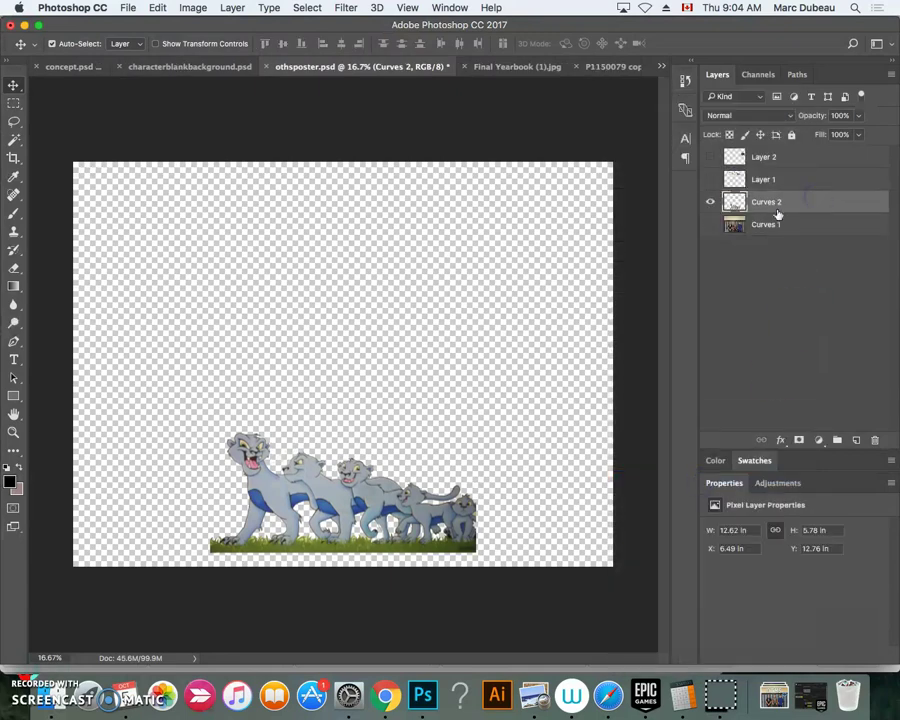
pyautogui.click(711, 224)
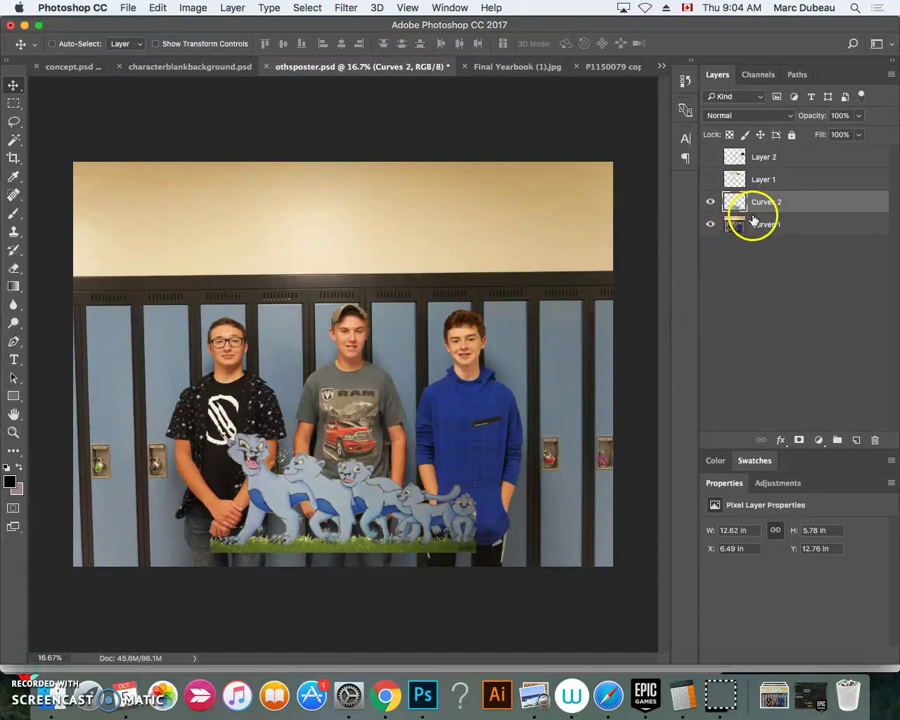
# Free-transform the merged lions to about 138%, then stretch them edge to edge along the poster's bottom
pyautogui.press('super+t')
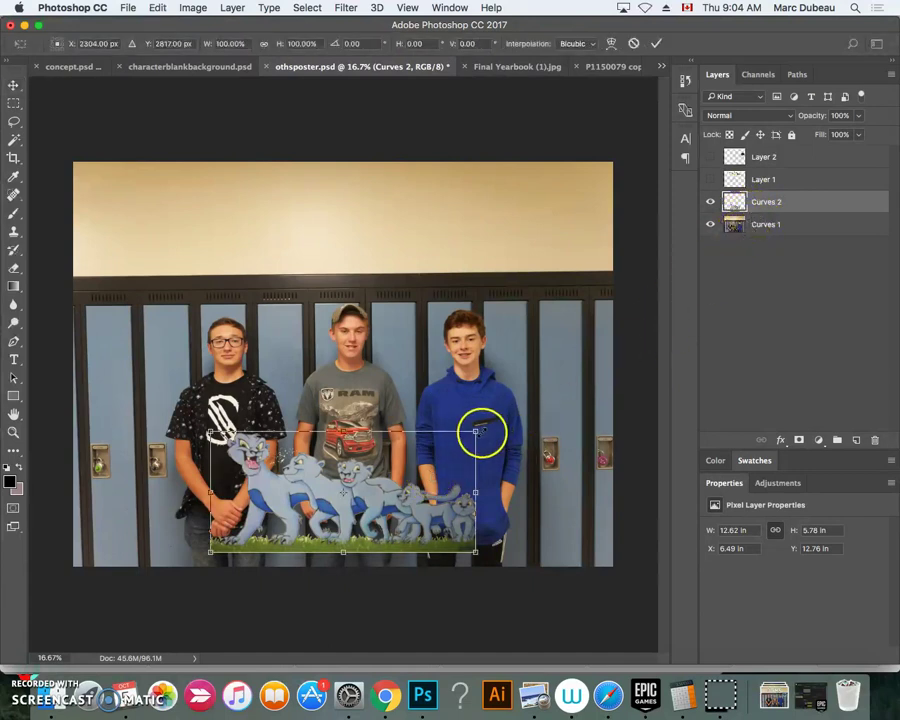
pyautogui.moveTo(475, 432); pyautogui.dragTo(578, 386)
pyautogui.moveTo(210, 468); pyautogui.dragTo(90, 475)
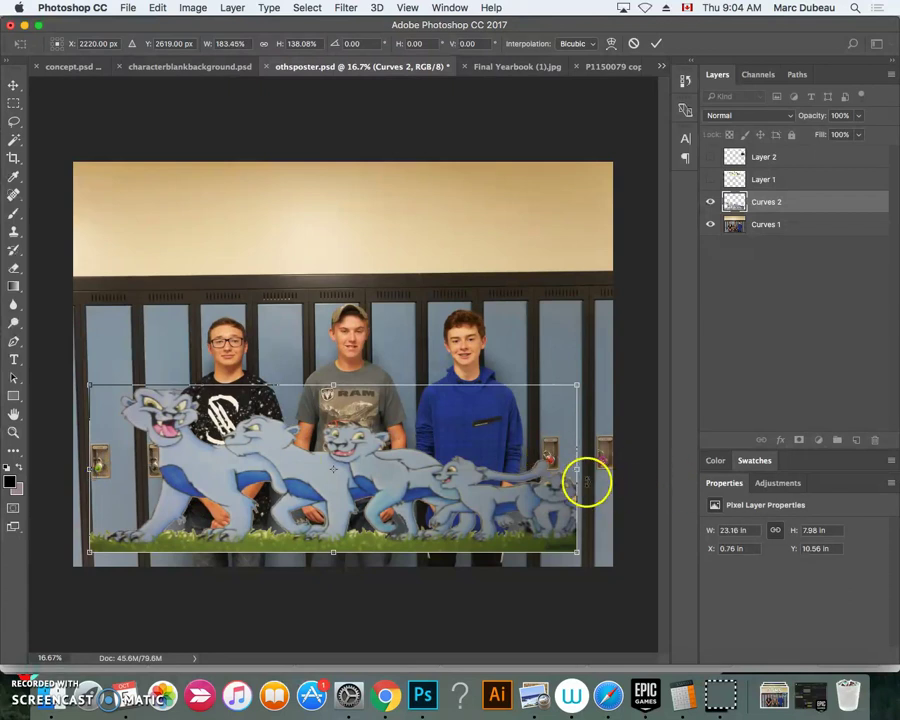
pyautogui.moveTo(577, 470); pyautogui.dragTo(612, 470)
pyautogui.moveTo(412, 482); pyautogui.dragTo(417, 507)
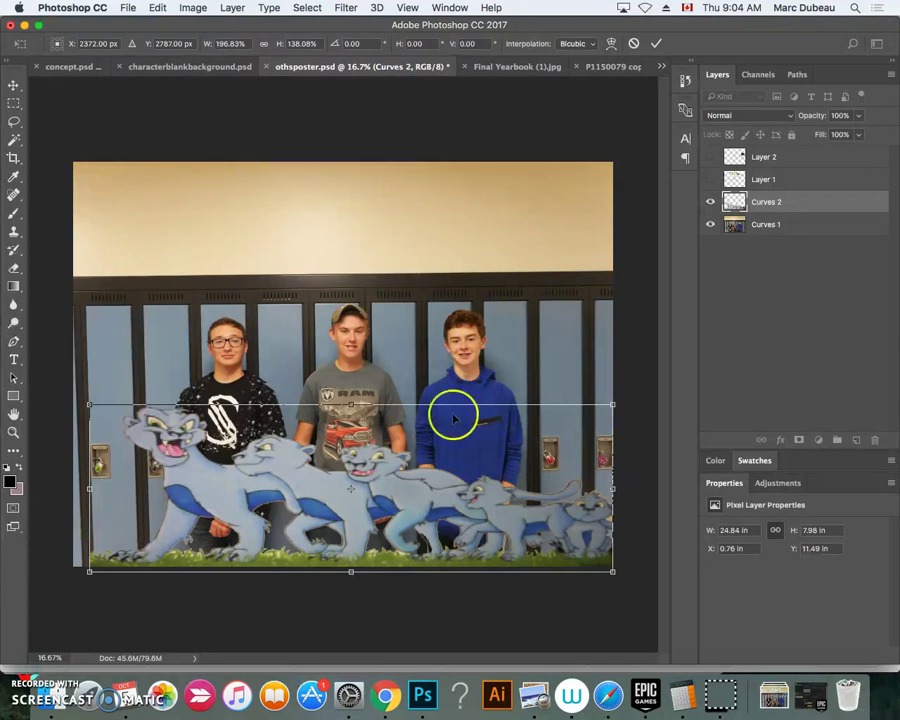
pyautogui.moveTo(89, 488); pyautogui.dragTo(72, 488)
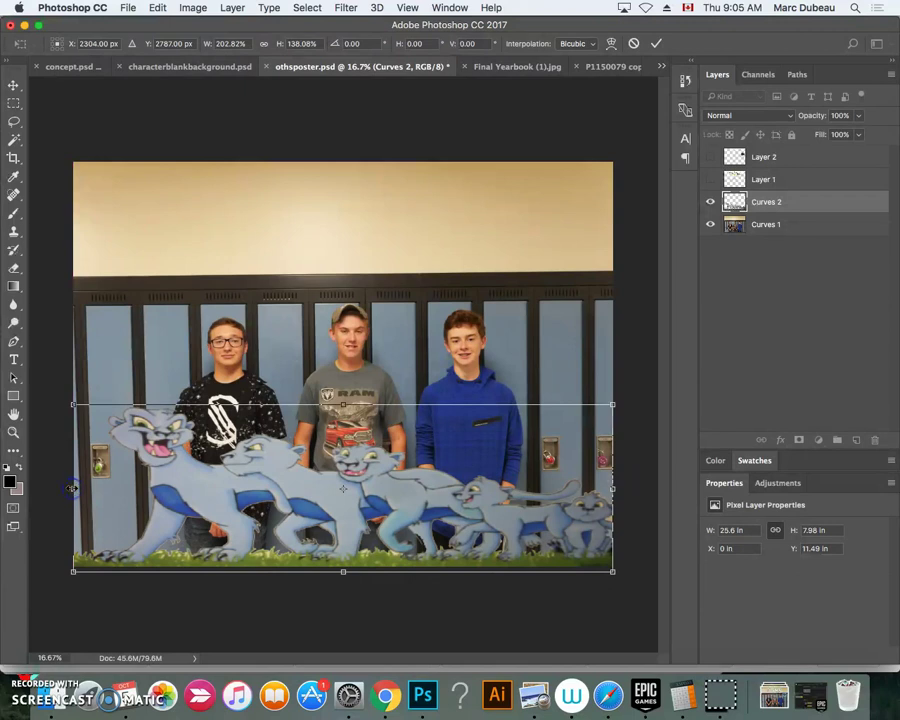
pyautogui.doubleClick(118, 485)
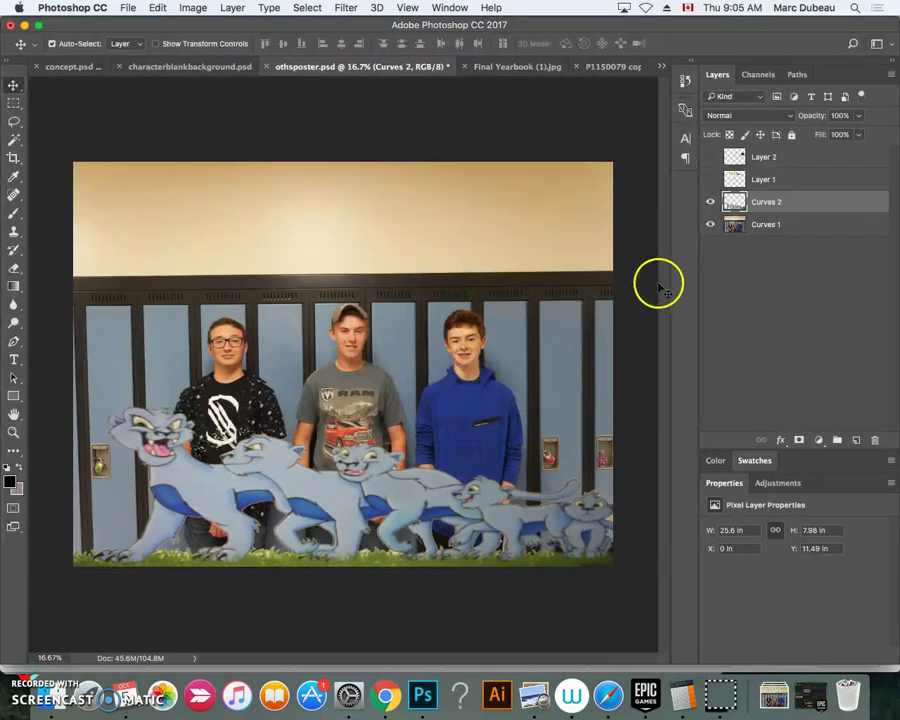
# Make the OTHS lettering and Osgoode 2017-2018 badge visible again and open the File menu
pyautogui.click(710, 179)
pyautogui.click(710, 157)
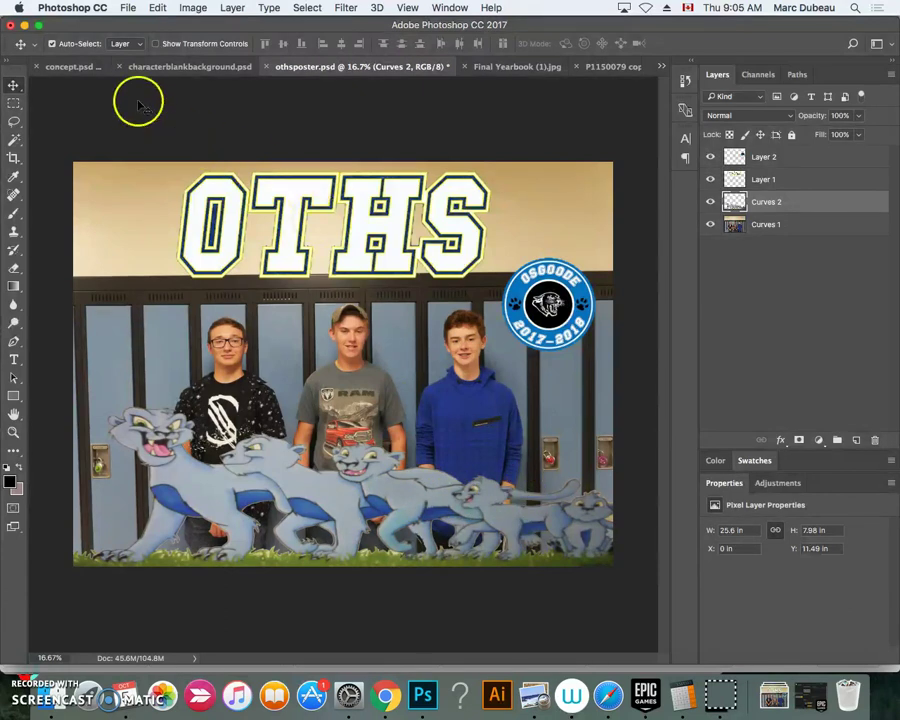
pyautogui.click(128, 8)
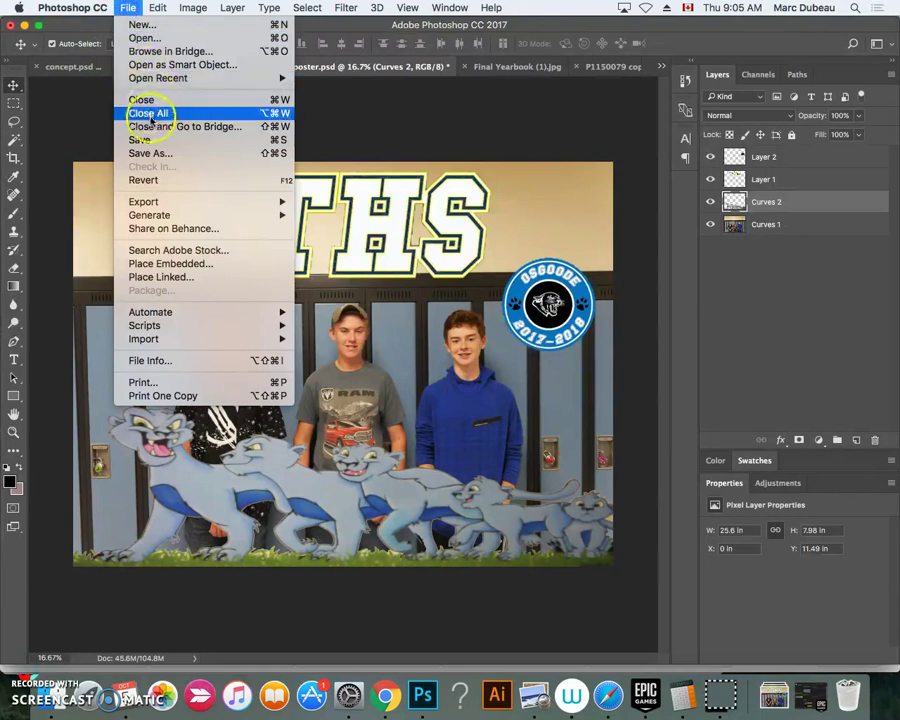